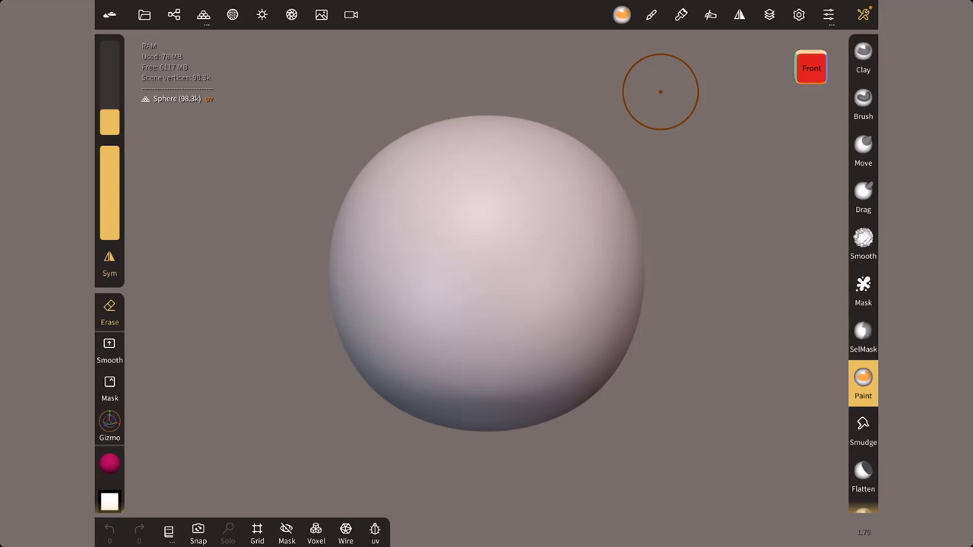
# - Toggle the paint brush's save/reset preset options open and closed
pyautogui.click(863, 378)
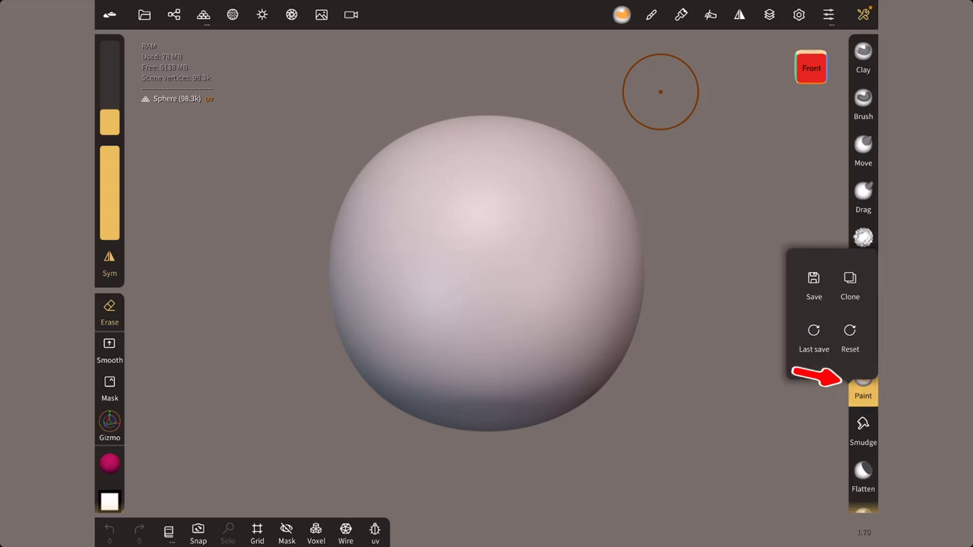
pyautogui.click(819, 412)
pyautogui.click(863, 378)
pyautogui.click(818, 412)
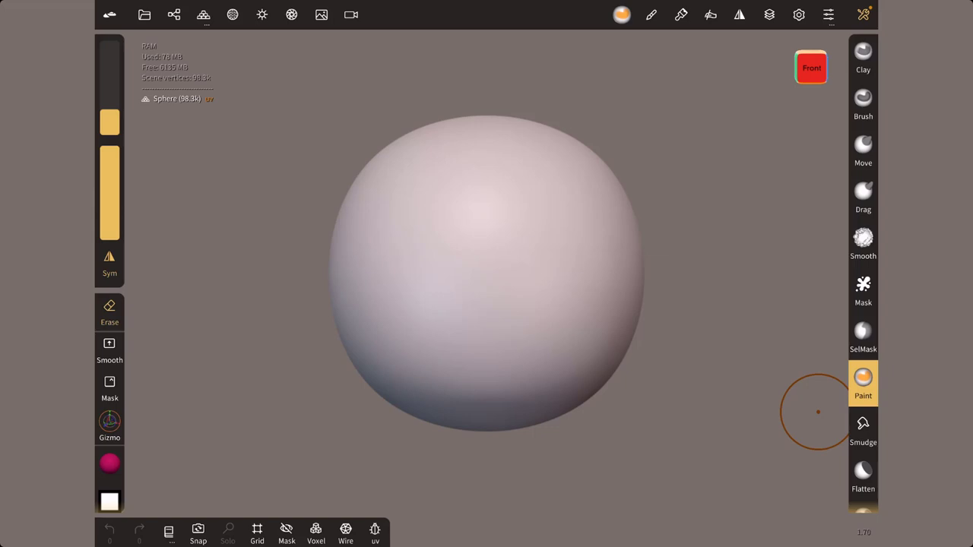
# - Lower the paint intensity to 0.213 and dab faint paint onto the sphere
pyautogui.click(109, 463)
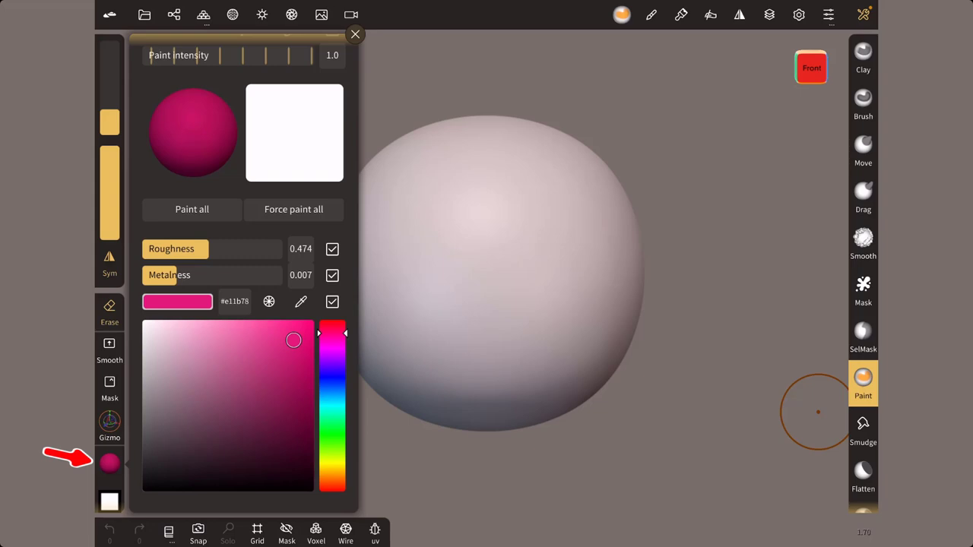
pyautogui.scroll(1, 244, 273)
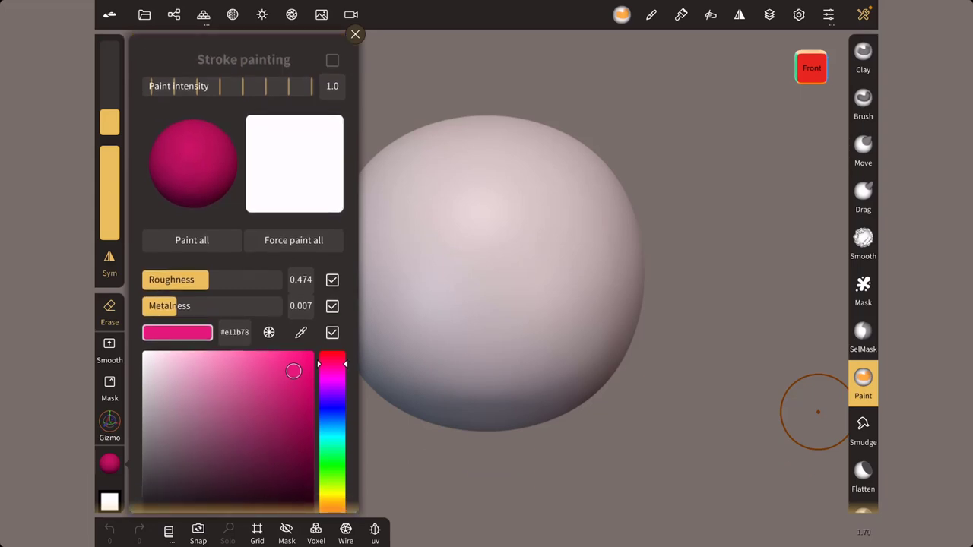
pyautogui.moveTo(307, 86); pyautogui.dragTo(180, 86)
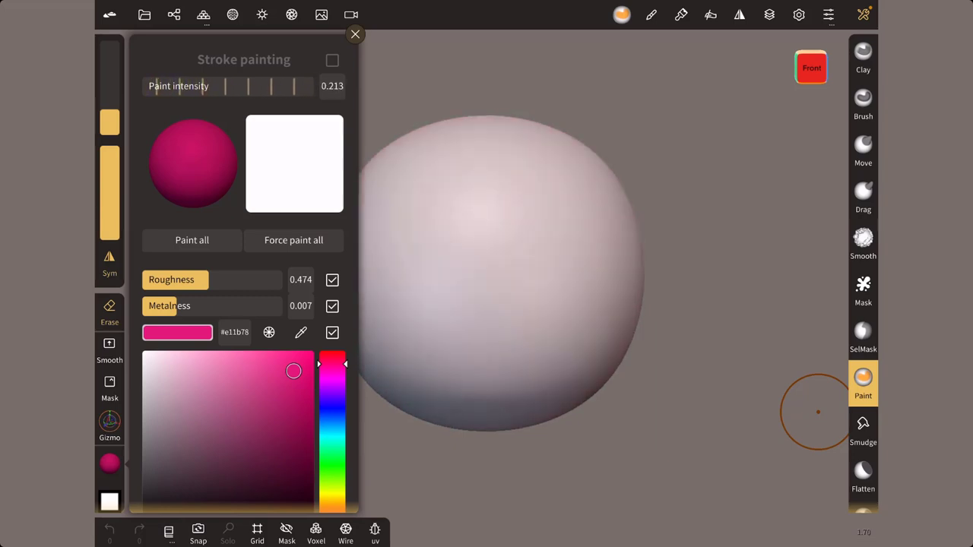
pyautogui.click(817, 411)
pyautogui.click(455, 272)
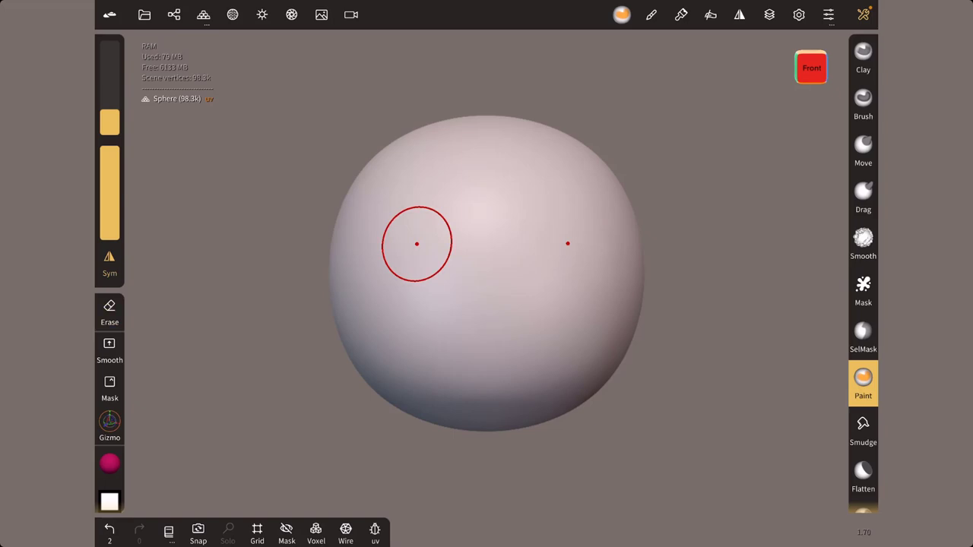
# - Stroke faint pink across the sphere, then raise intensity to 1.0 and paint a solid magenta band
pyautogui.moveTo(416, 243)
pyautogui.mouseDown()
pyautogui.moveTo(465, 228)
pyautogui.moveTo(509, 235)
pyautogui.mouseUp()
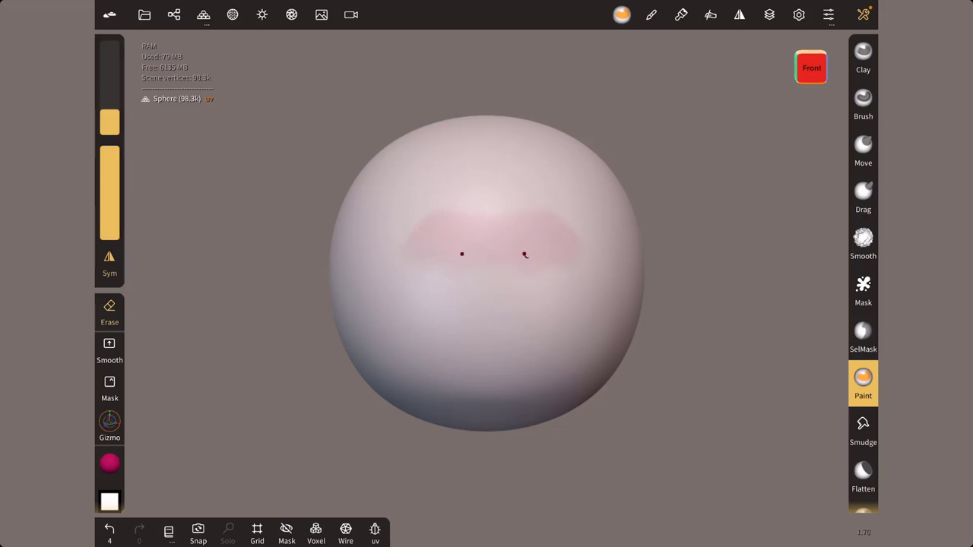
pyautogui.moveTo(528, 266); pyautogui.dragTo(529, 265)
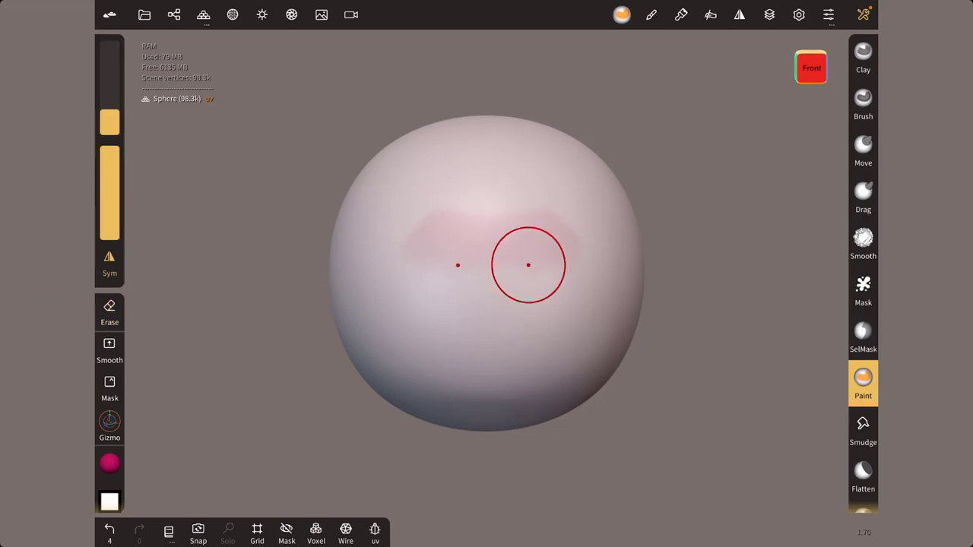
pyautogui.click(109, 464)
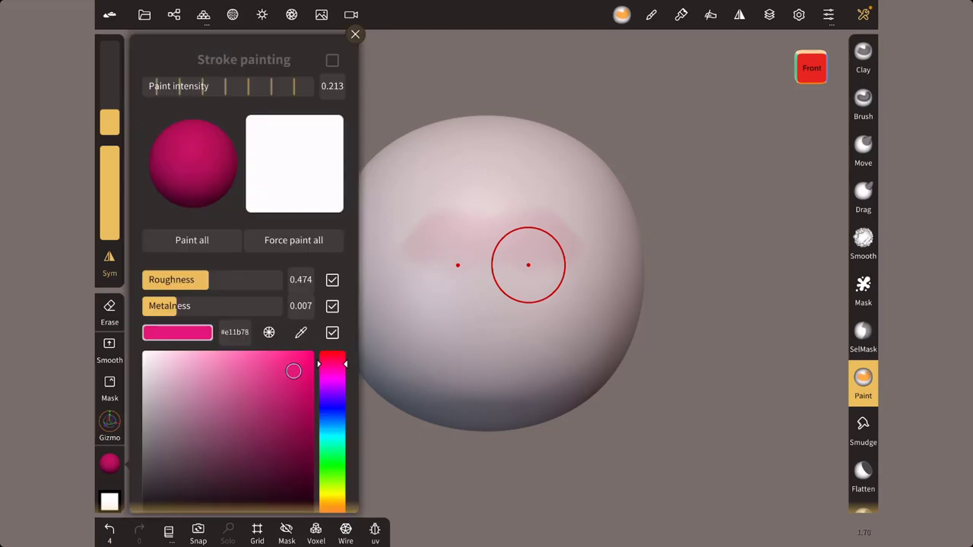
pyautogui.moveTo(190, 86); pyautogui.dragTo(313, 86)
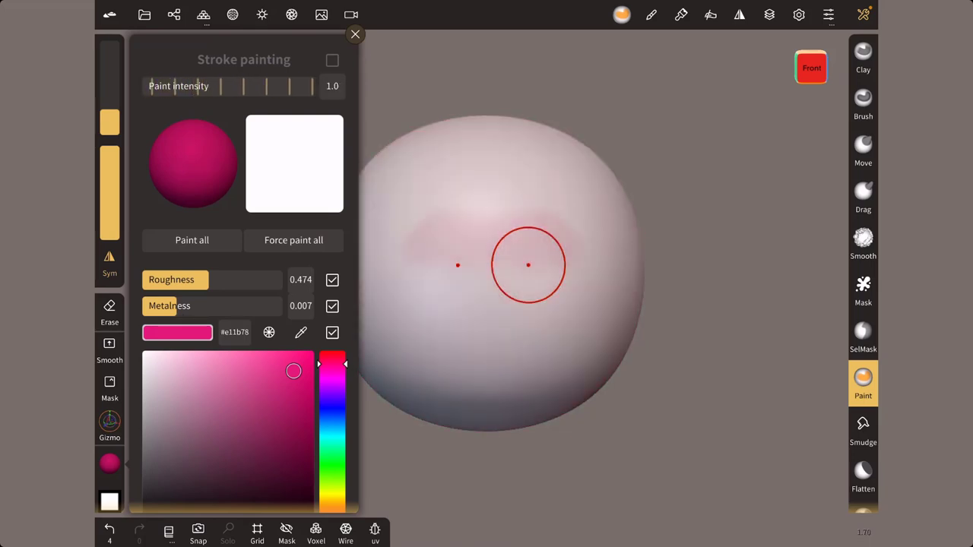
pyautogui.click(529, 265)
pyautogui.moveTo(532, 251)
pyautogui.mouseDown()
pyautogui.moveTo(513, 224)
pyautogui.moveTo(517, 274)
pyautogui.moveTo(533, 300)
pyautogui.moveTo(566, 270)
pyautogui.moveTo(561, 298)
pyautogui.moveTo(532, 323)
pyautogui.moveTo(531, 310)
pyautogui.mouseUp()
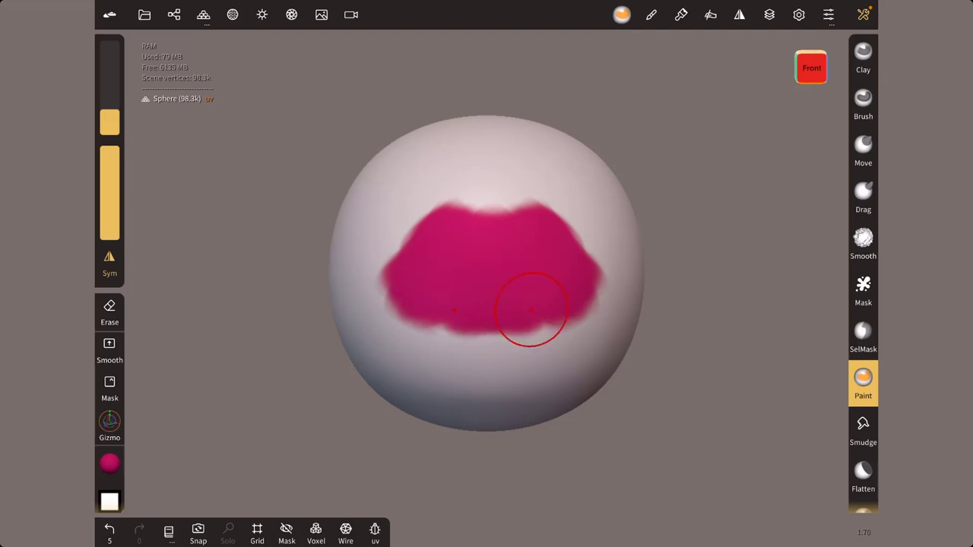
pyautogui.click(110, 463)
# - Paint a blue band above the magenta and a green band below it
pyautogui.moveTo(332, 364); pyautogui.dragTo(332, 403)
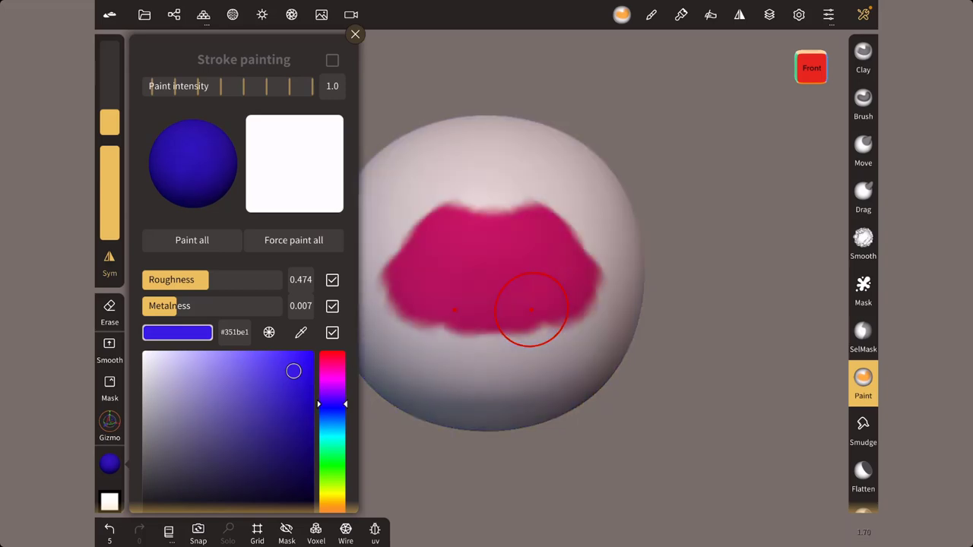
pyautogui.moveTo(600, 247)
pyautogui.mouseDown()
pyautogui.moveTo(567, 209)
pyautogui.moveTo(506, 190)
pyautogui.moveTo(505, 215)
pyautogui.moveTo(597, 242)
pyautogui.mouseUp()
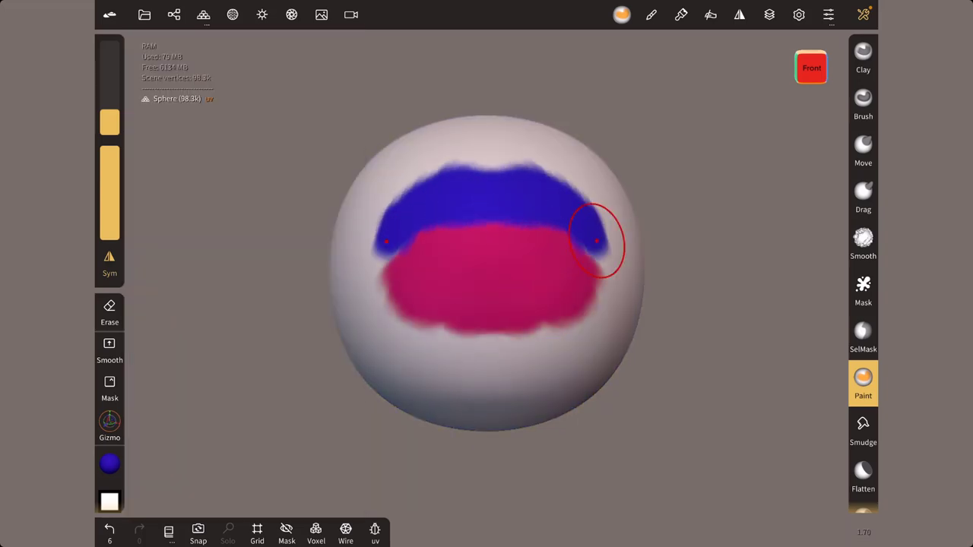
pyautogui.click(109, 463)
pyautogui.moveTo(333, 404); pyautogui.dragTo(332, 464)
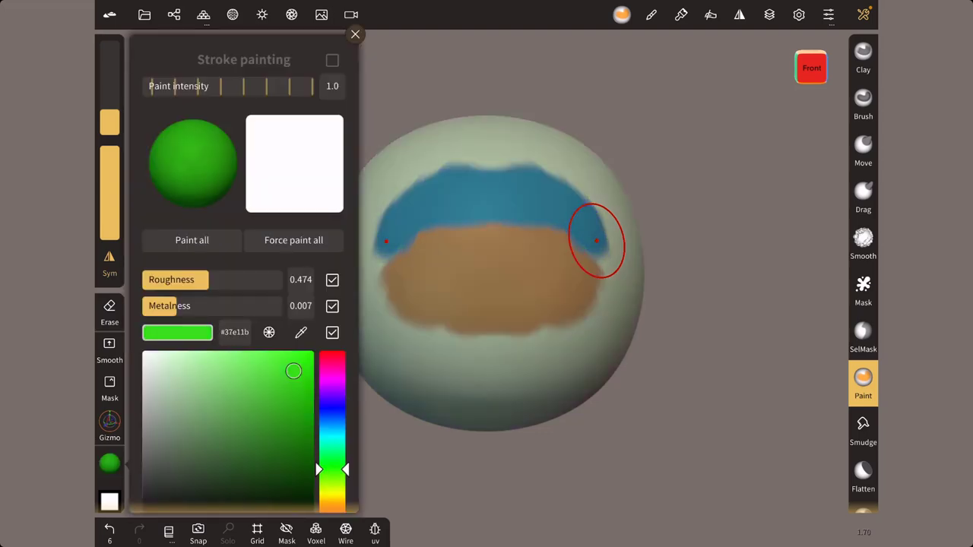
pyautogui.moveTo(593, 304)
pyautogui.mouseDown()
pyautogui.moveTo(574, 333)
pyautogui.moveTo(533, 335)
pyautogui.moveTo(519, 349)
pyautogui.mouseUp()
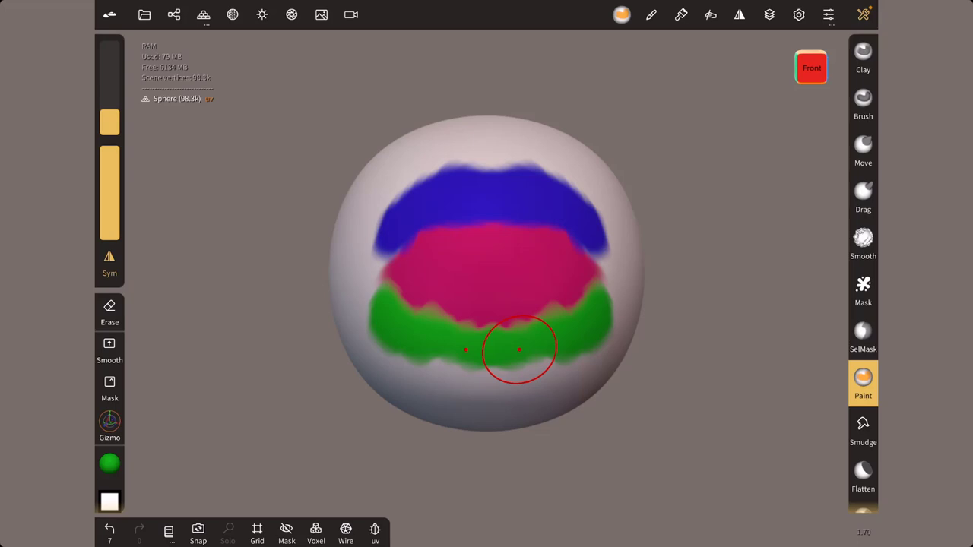
# - Refine the green paint shade to #30c435 and start the eyedropper
pyautogui.click(109, 464)
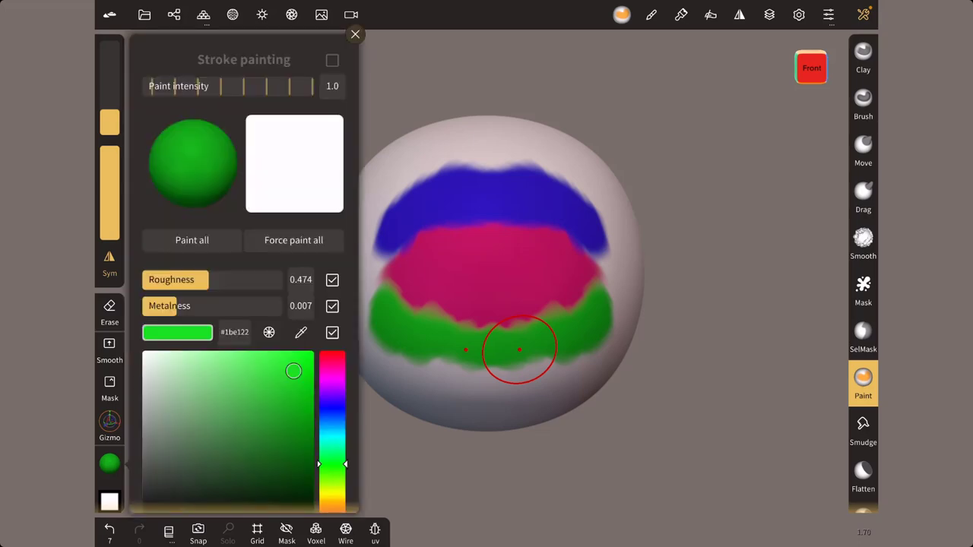
pyautogui.moveTo(293, 370); pyautogui.dragTo(247, 376)
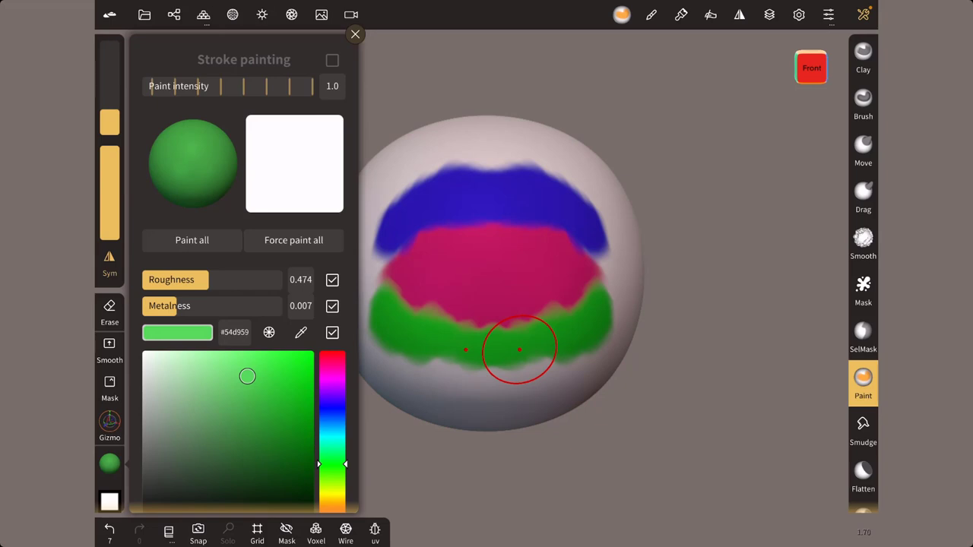
pyautogui.moveTo(247, 376); pyautogui.dragTo(251, 378)
pyautogui.moveTo(250, 378); pyautogui.dragTo(272, 390)
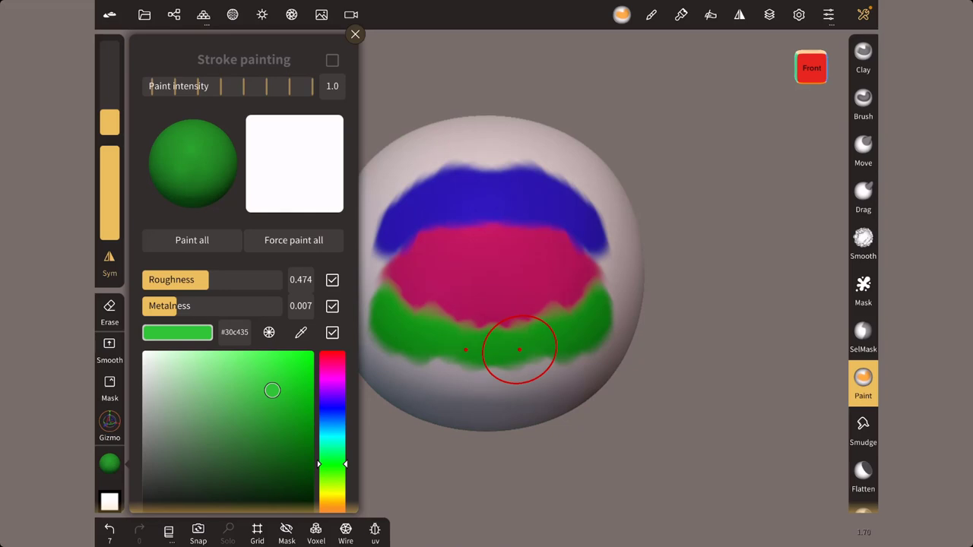
pyautogui.click(302, 334)
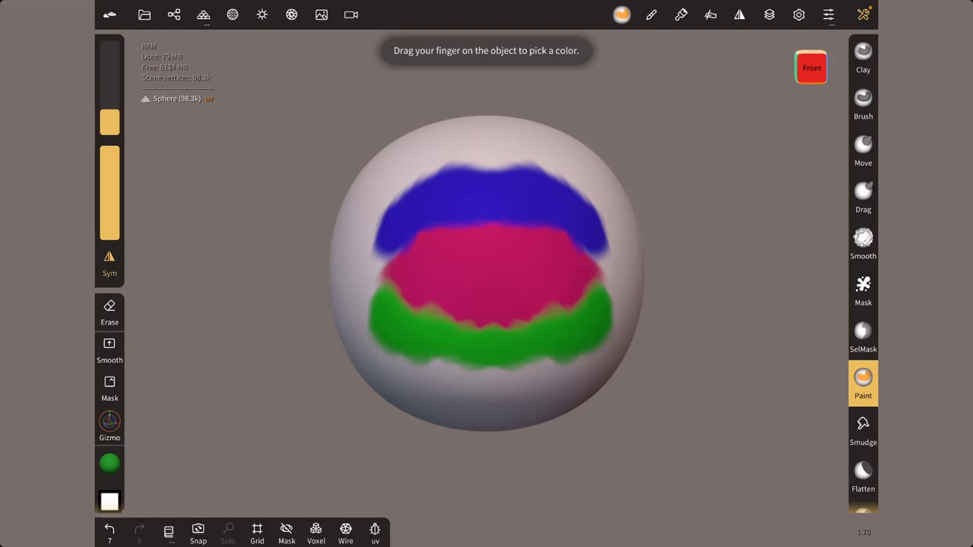
# - Sample magenta from the sphere with the eyedropper and paint patches on its sides
pyautogui.click(305, 335)
pyautogui.click(664, 127)
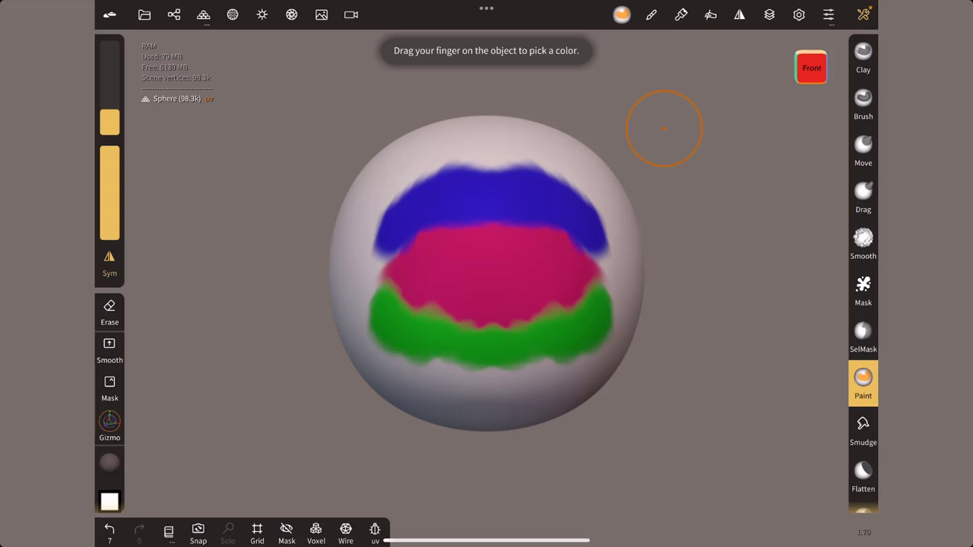
pyautogui.click(110, 501)
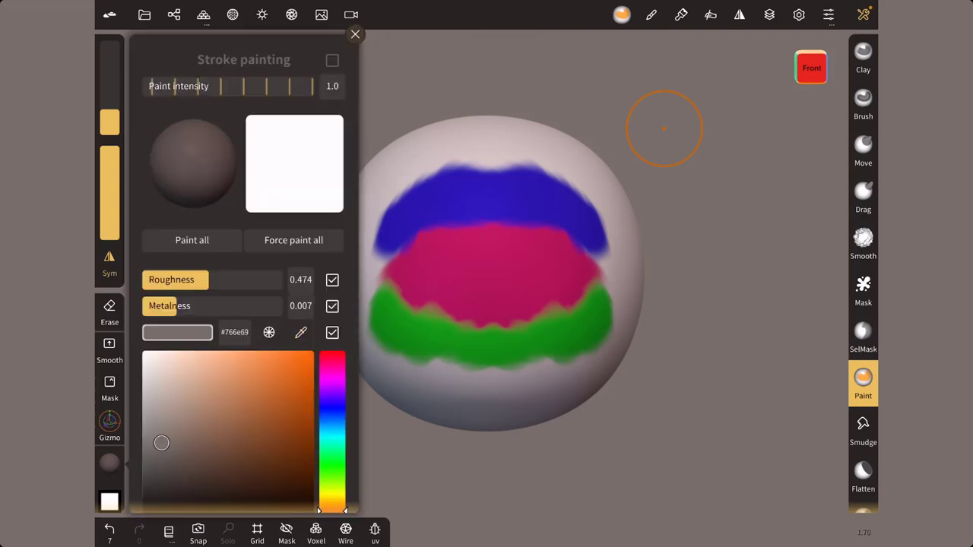
pyautogui.click(301, 333)
pyautogui.click(475, 265)
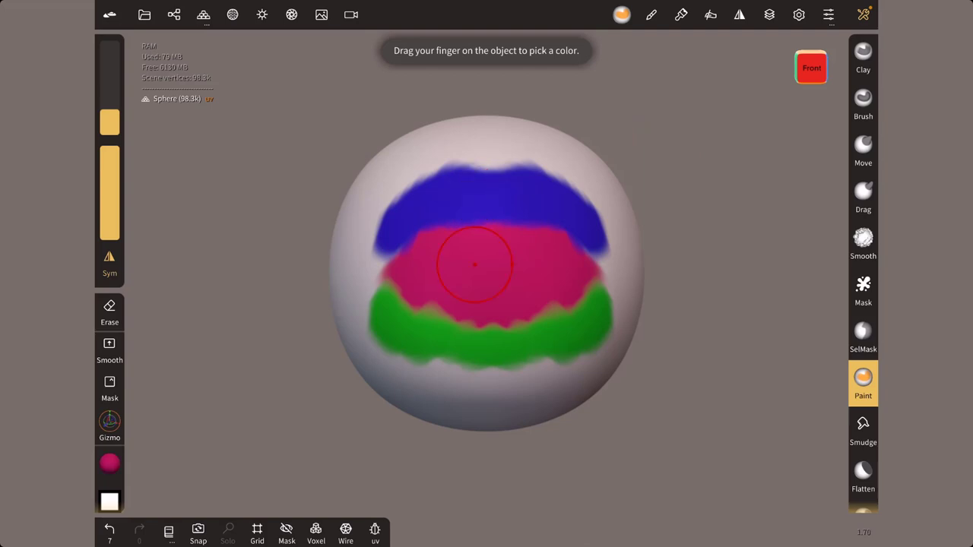
pyautogui.moveTo(352, 259); pyautogui.dragTo(354, 313)
# - Sample the green band's colour and paint a green oval near the sphere's bottom
pyautogui.click(110, 462)
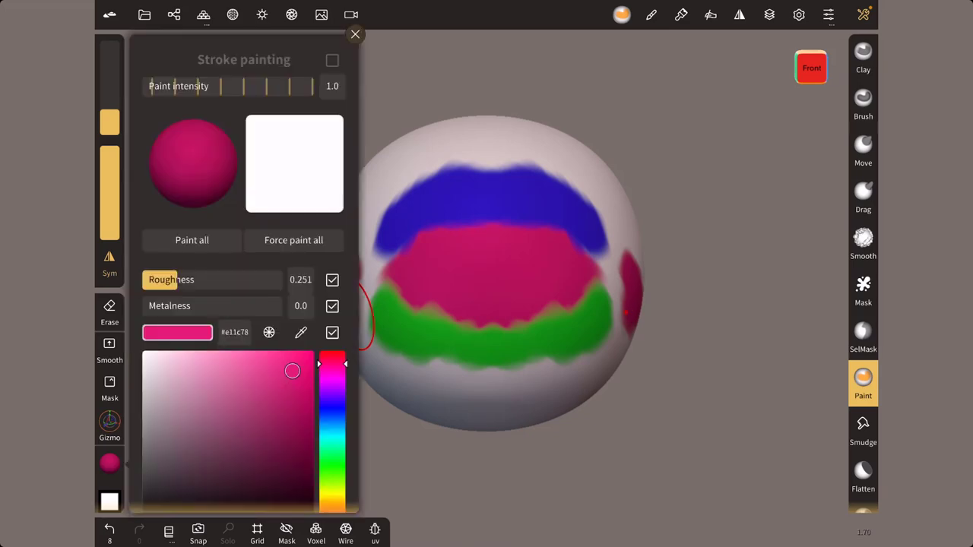
pyautogui.click(298, 332)
pyautogui.click(449, 342)
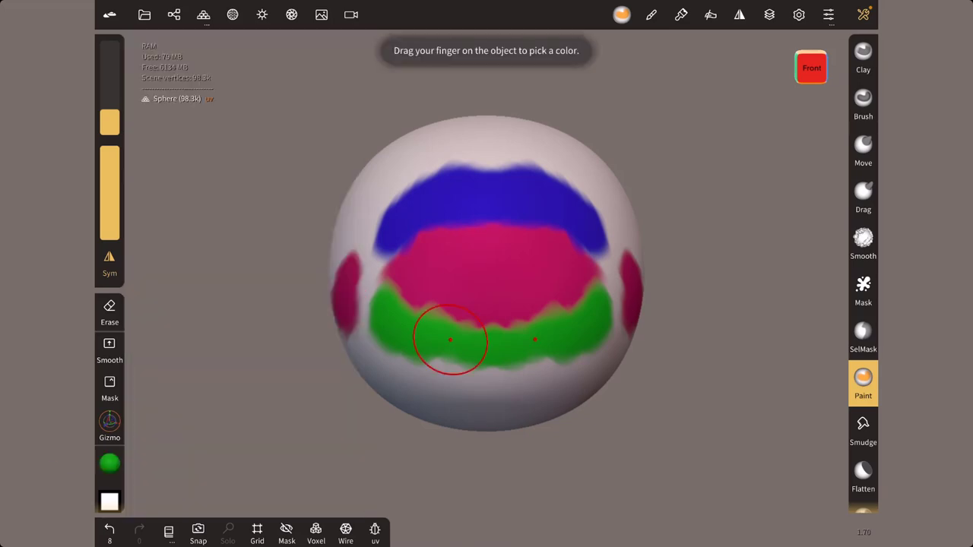
pyautogui.moveTo(510, 397); pyautogui.dragTo(521, 394)
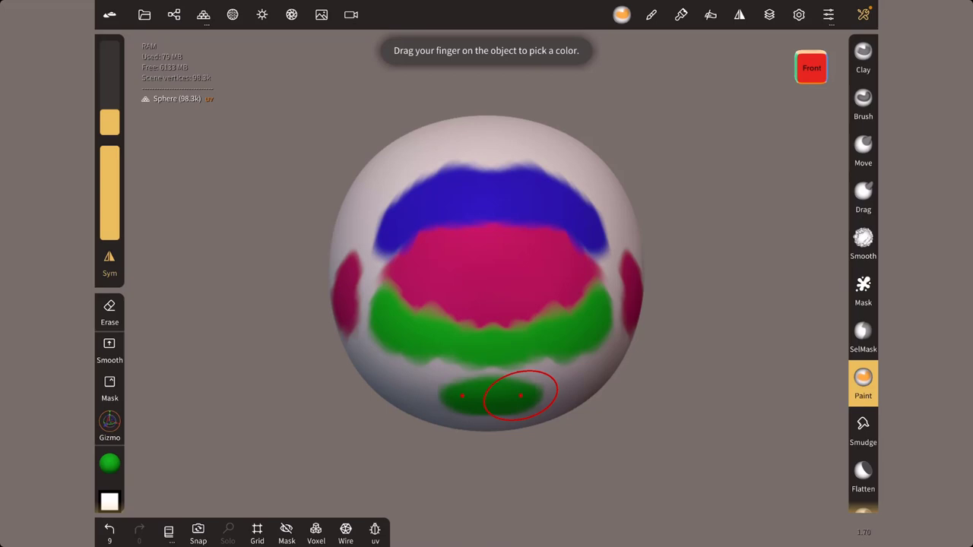
pyautogui.click(110, 463)
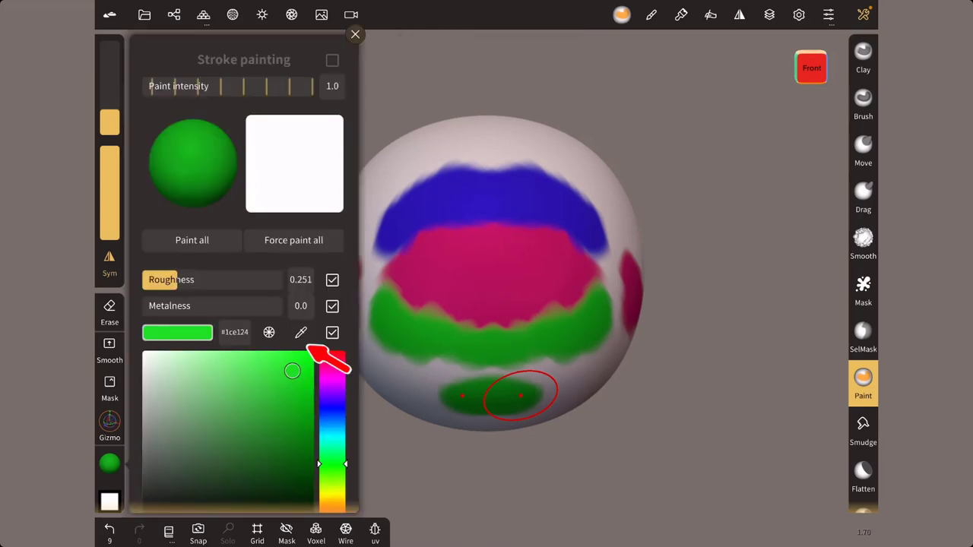
# - Toggle colour painting off and back on, then switch the colour chooser to hue-wheel mode
pyautogui.click(332, 332)
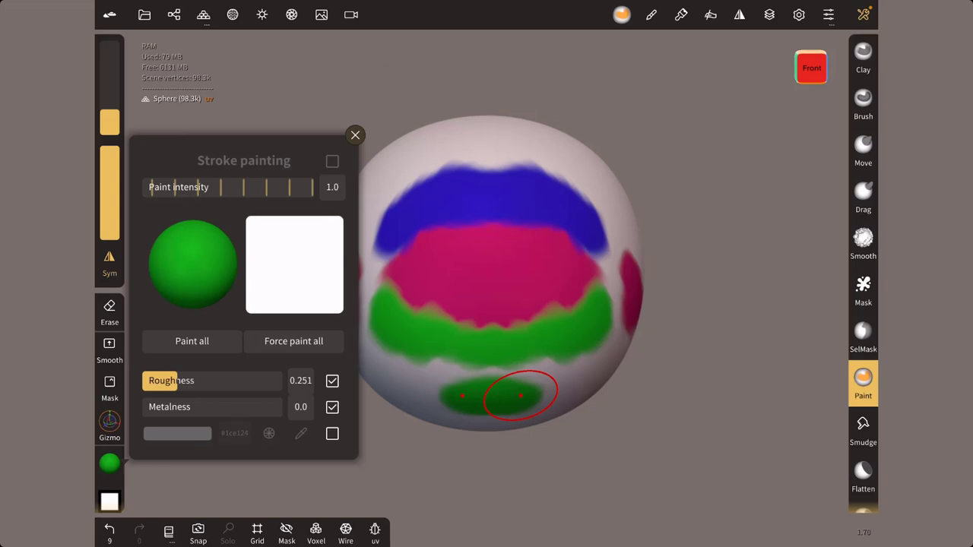
pyautogui.click(333, 434)
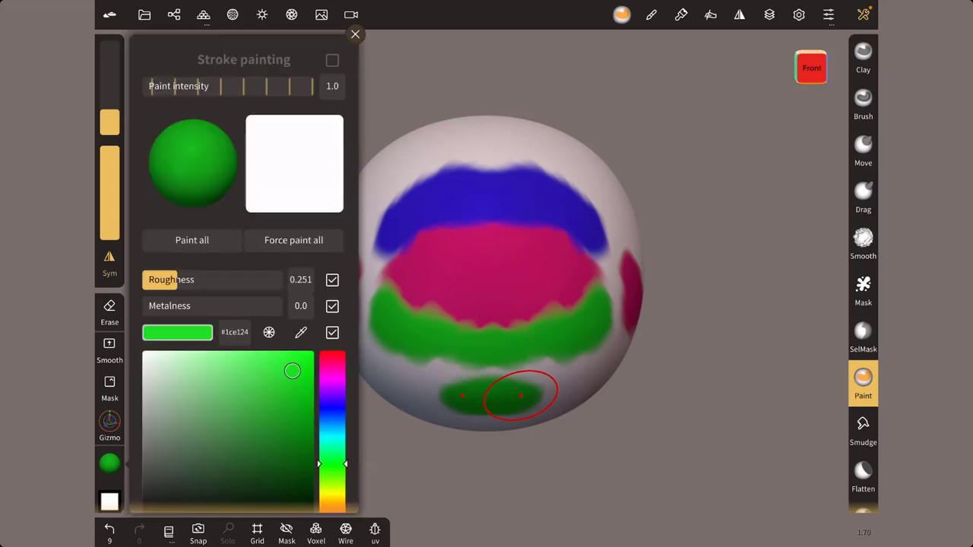
pyautogui.click(332, 332)
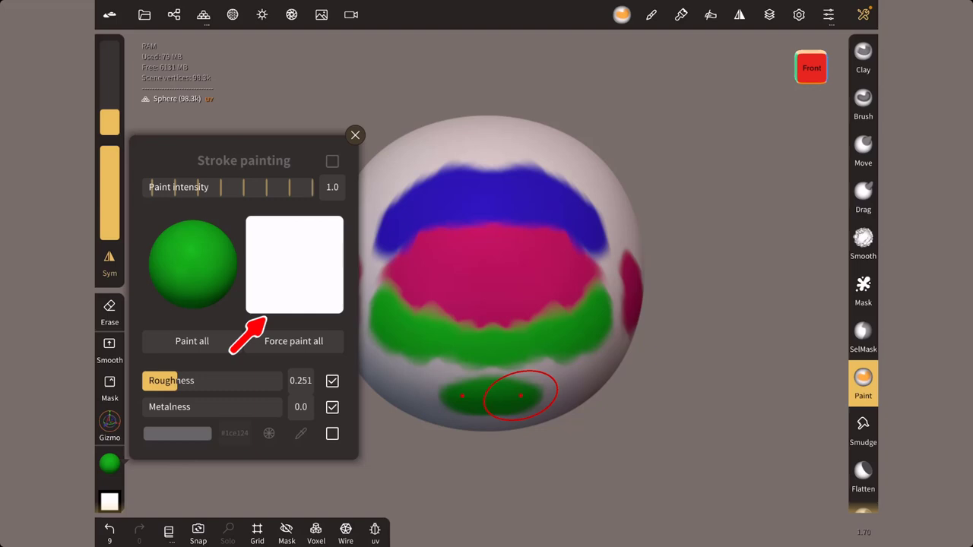
pyautogui.click(177, 433)
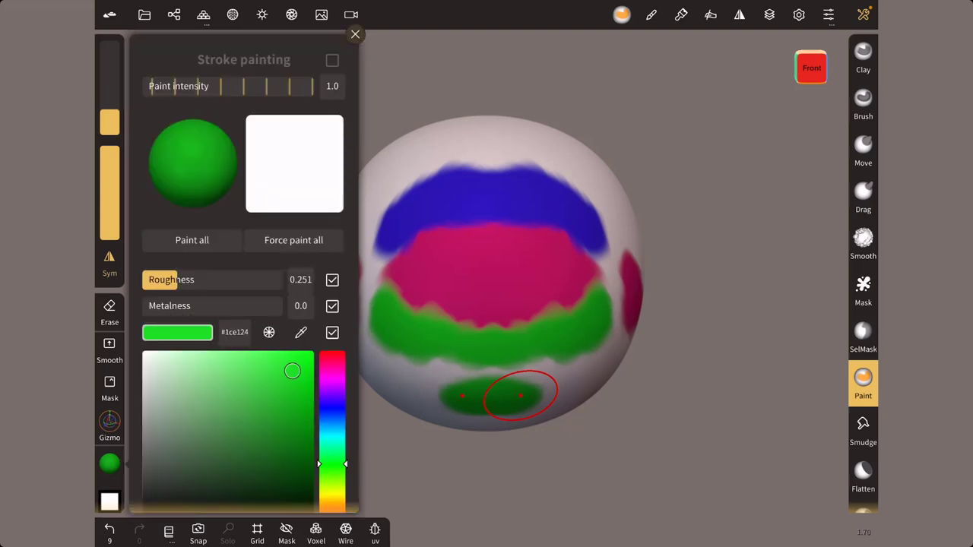
pyautogui.click(268, 332)
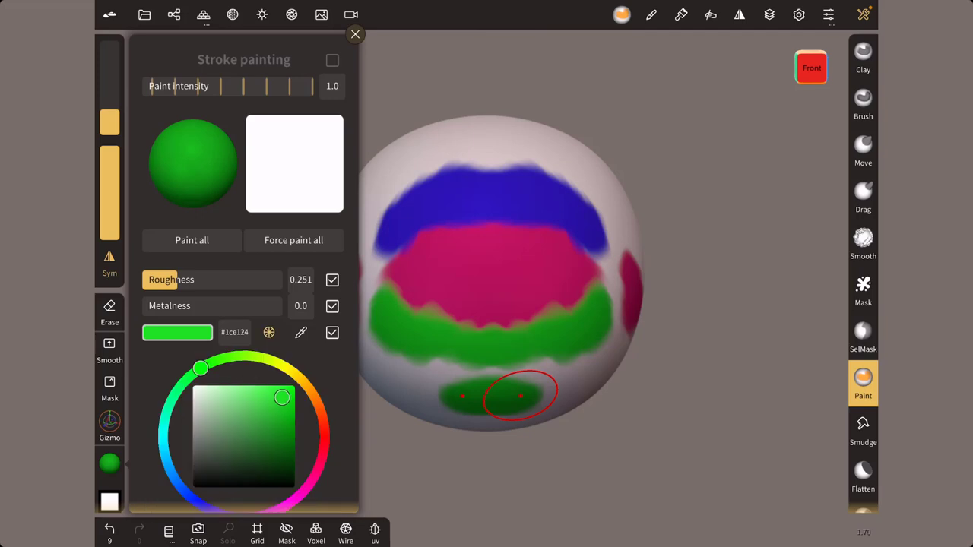
# - Try several hues and shades, settle on blue #2f17e7, and bring up the hex entry
pyautogui.moveTo(200, 368)
pyautogui.mouseDown()
pyautogui.moveTo(254, 355)
pyautogui.moveTo(187, 378)
pyautogui.mouseUp()
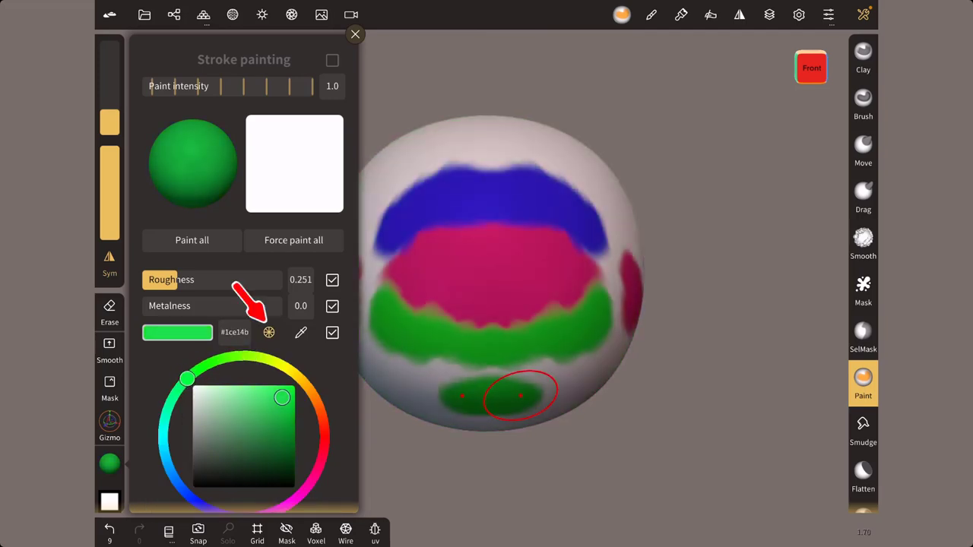
pyautogui.click(268, 332)
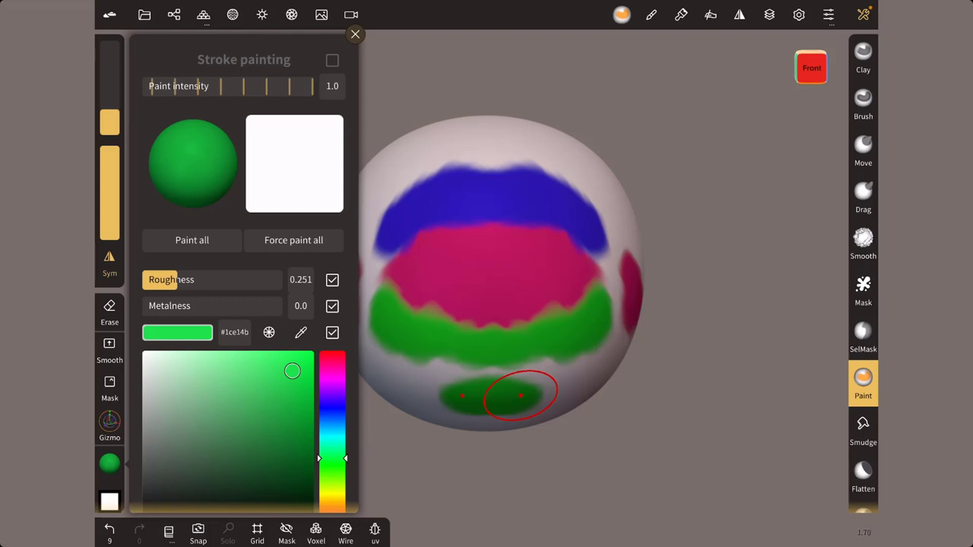
pyautogui.scroll(-1, 243, 274)
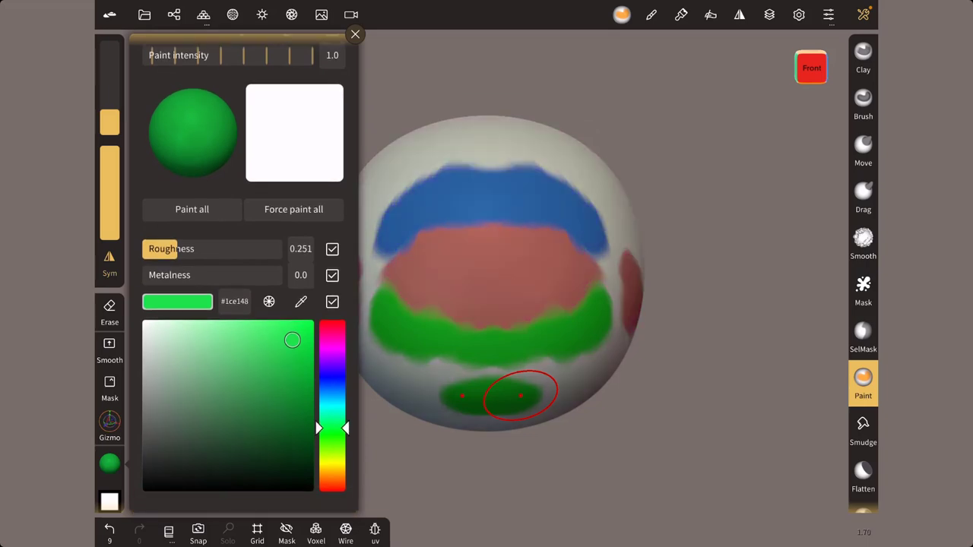
pyautogui.moveTo(333, 428)
pyautogui.mouseDown()
pyautogui.moveTo(333, 347)
pyautogui.moveTo(333, 434)
pyautogui.mouseUp()
pyautogui.moveTo(292, 340)
pyautogui.mouseDown()
pyautogui.moveTo(147, 488)
pyautogui.moveTo(278, 343)
pyautogui.mouseUp()
pyautogui.click(269, 301)
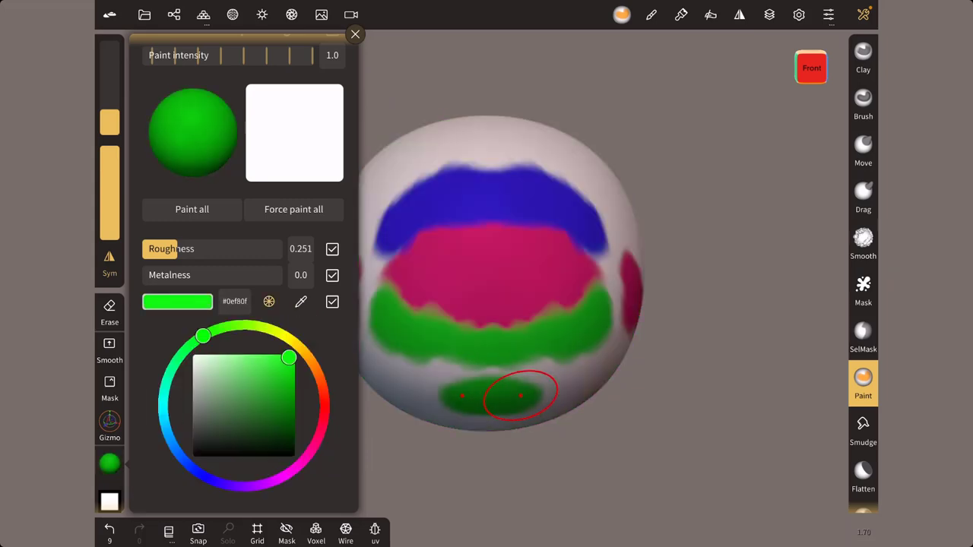
pyautogui.moveTo(289, 357)
pyautogui.mouseDown()
pyautogui.moveTo(200, 449)
pyautogui.moveTo(284, 365)
pyautogui.mouseUp()
pyautogui.moveTo(203, 335)
pyautogui.mouseDown()
pyautogui.moveTo(304, 352)
pyautogui.moveTo(307, 454)
pyautogui.moveTo(246, 486)
pyautogui.moveTo(211, 480)
pyautogui.mouseUp()
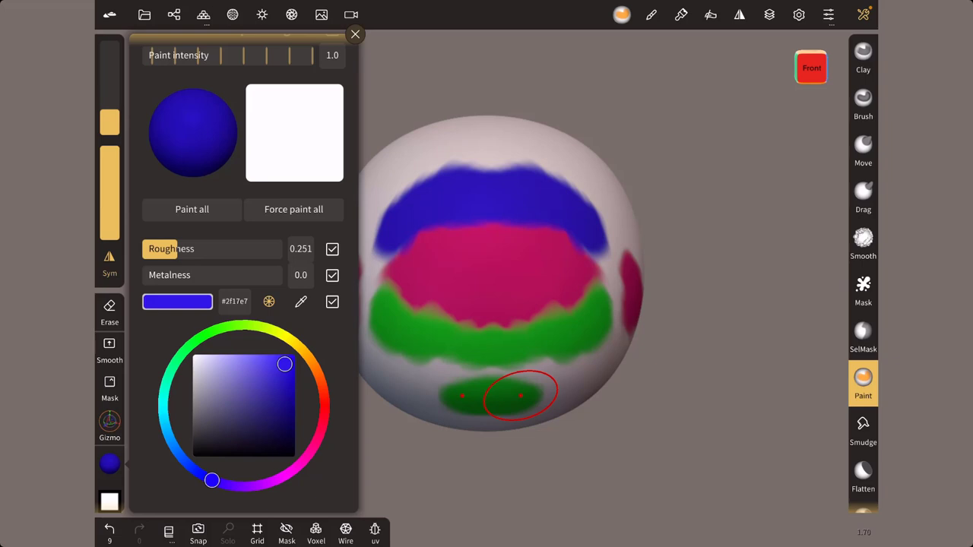
pyautogui.click(234, 301)
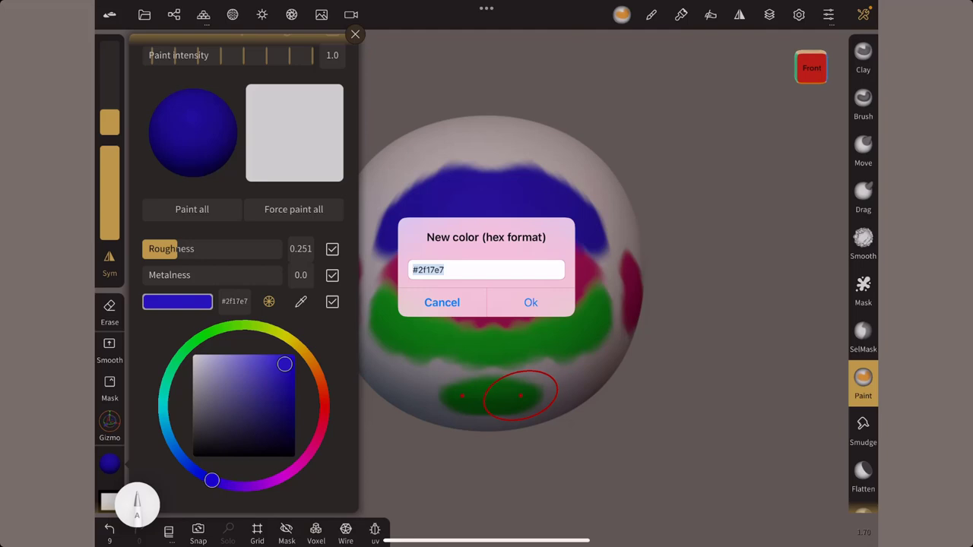
# - Confirm #2f17e7 in the hex dialog and open the paint material preset library
pyautogui.click(445, 269)
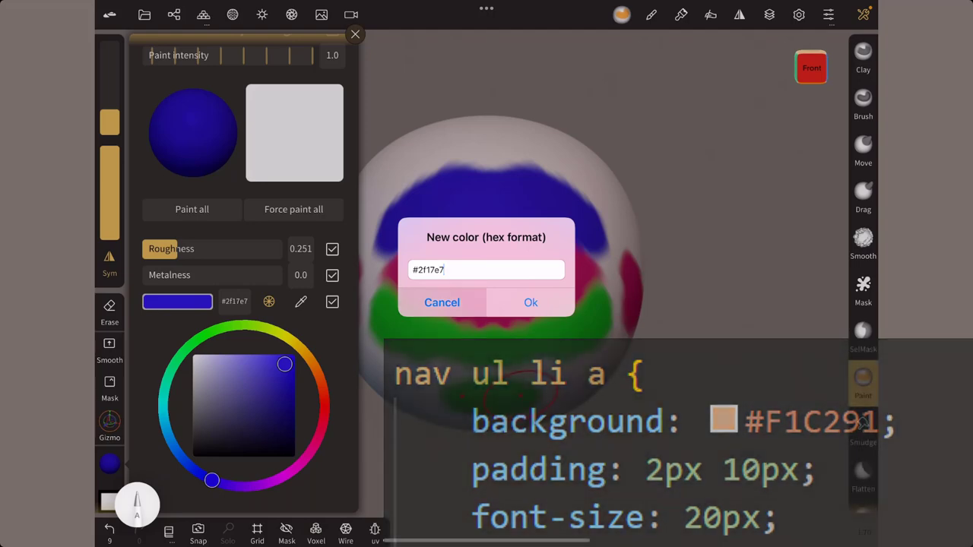
pyautogui.click(487, 269)
pyautogui.click(442, 169)
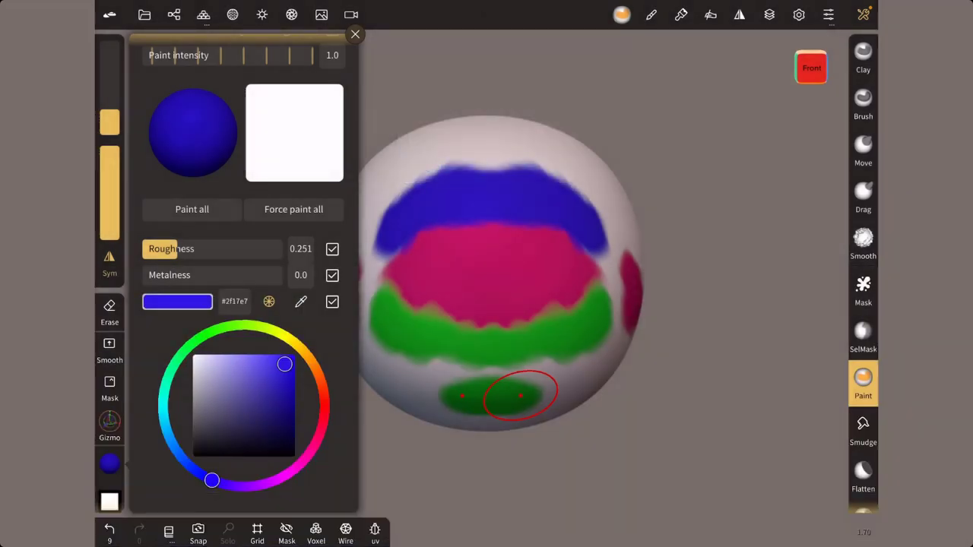
pyautogui.click(193, 133)
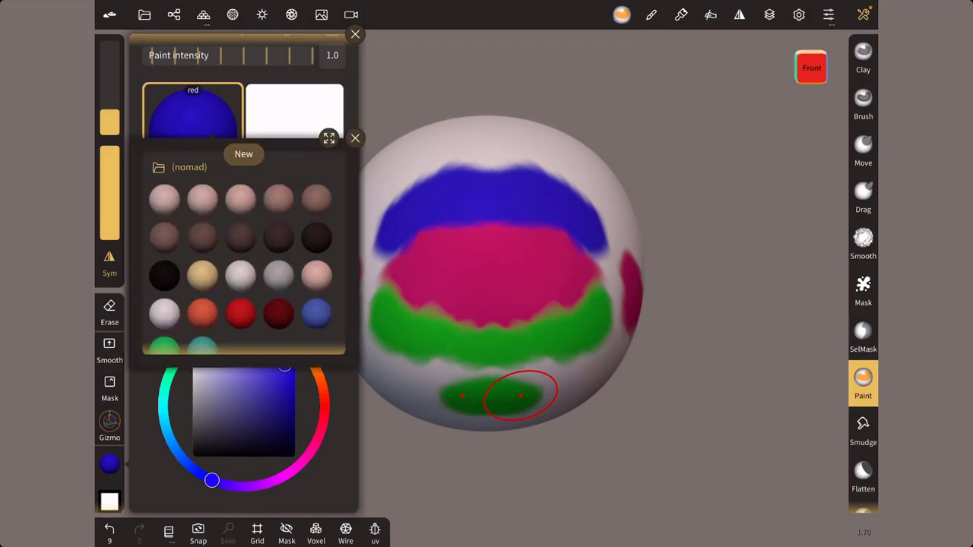
# - Apply the 'skin 5' material preset to the paint
pyautogui.click(192, 114)
pyautogui.click(193, 114)
pyautogui.click(316, 199)
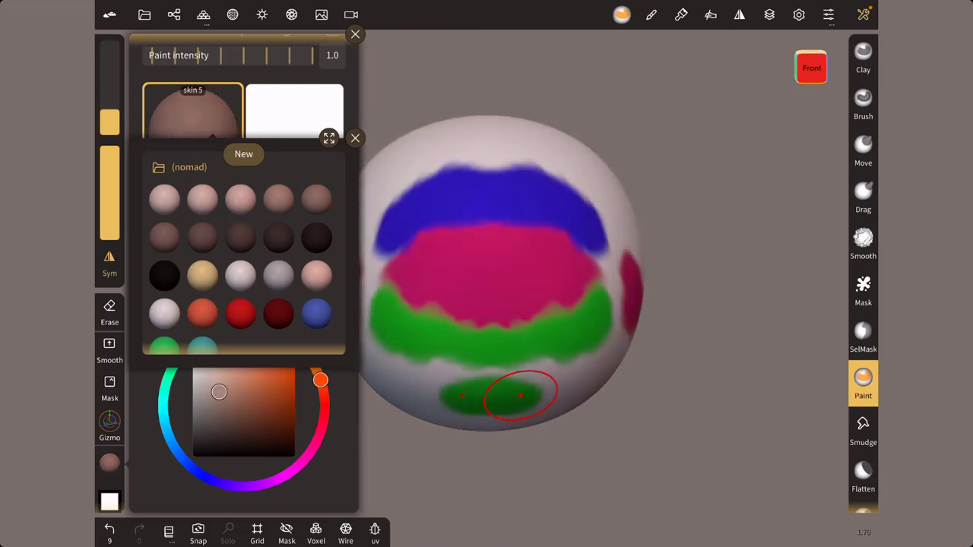
pyautogui.click(400, 86)
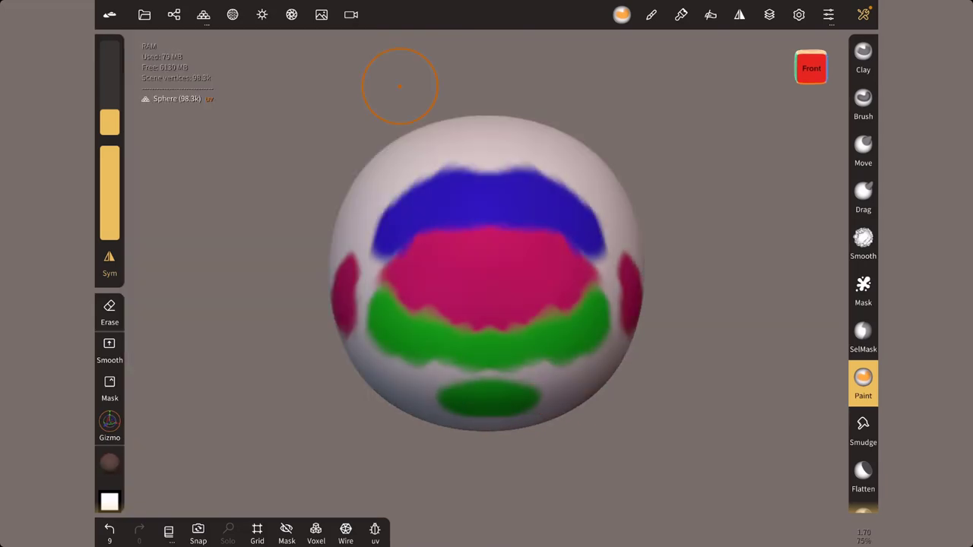
# - Switch the scene shading from MatCap to Lit (PBR)
pyautogui.click(233, 14)
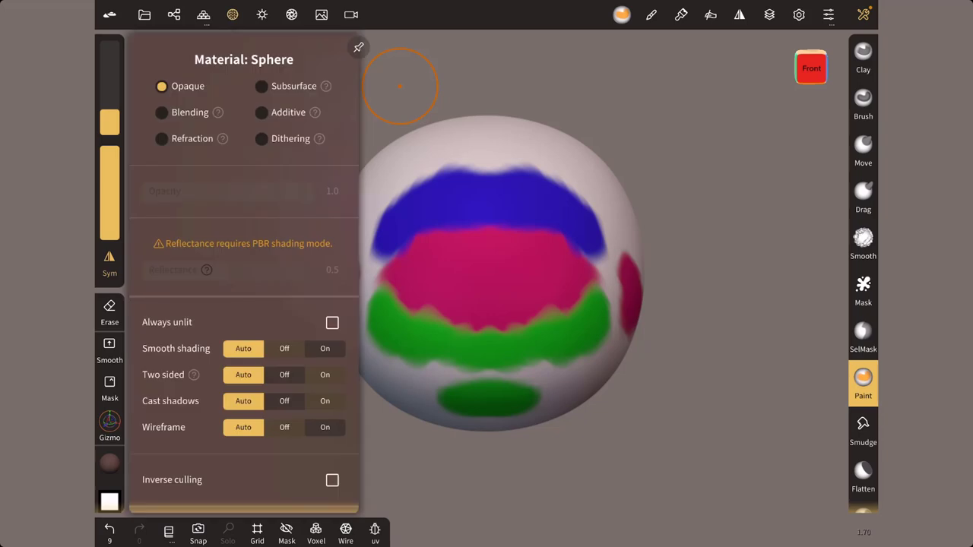
pyautogui.click(261, 15)
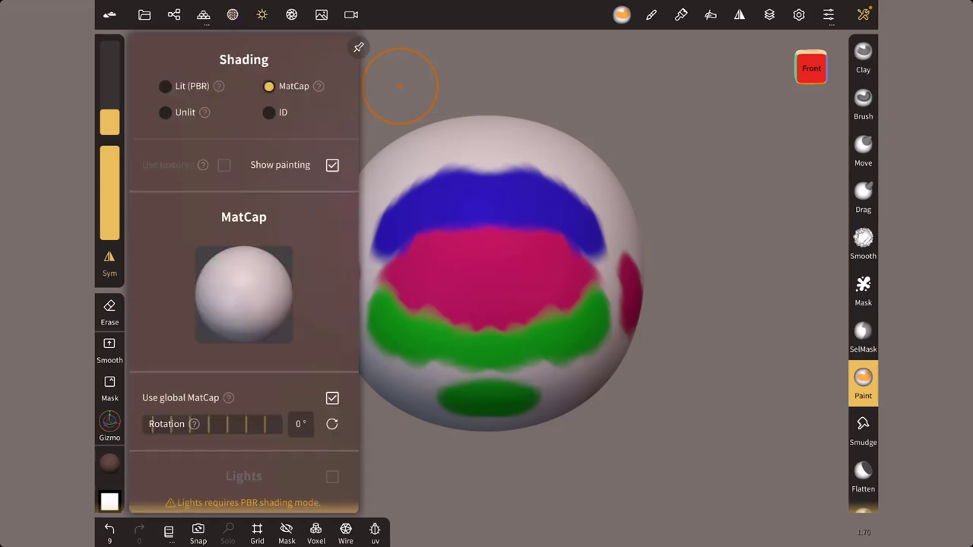
pyautogui.click(318, 86)
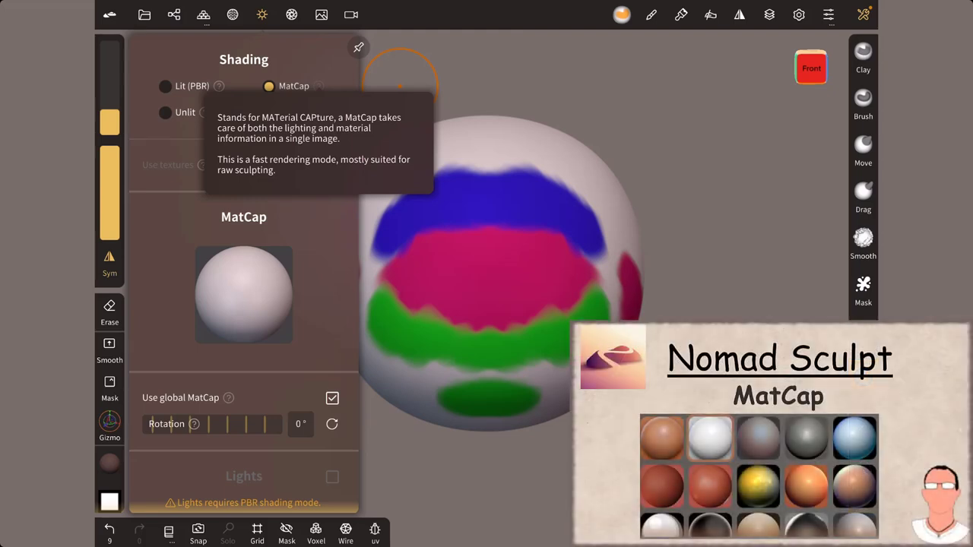
pyautogui.click(400, 86)
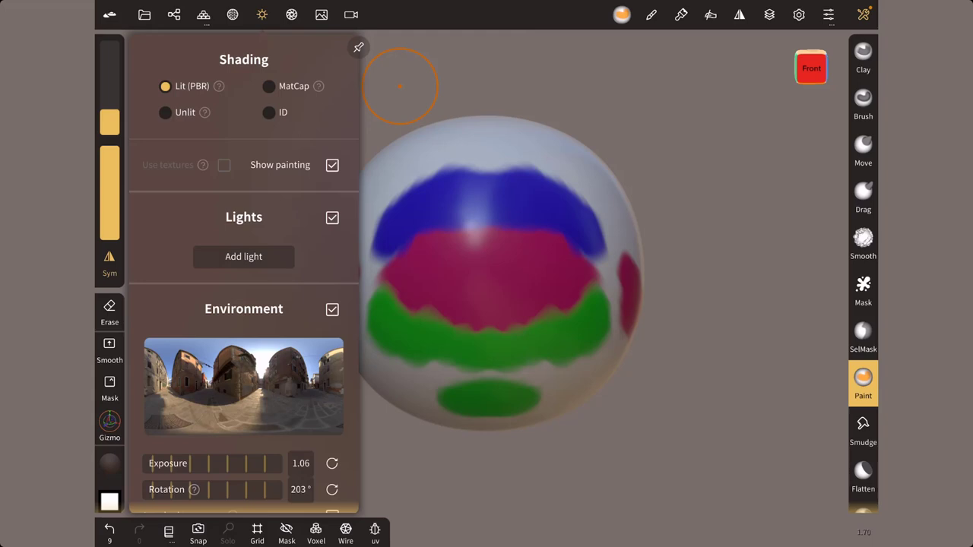
pyautogui.click(109, 462)
# - Set the paint's metalness to 1.0 and roughness to 0.07
pyautogui.click(191, 209)
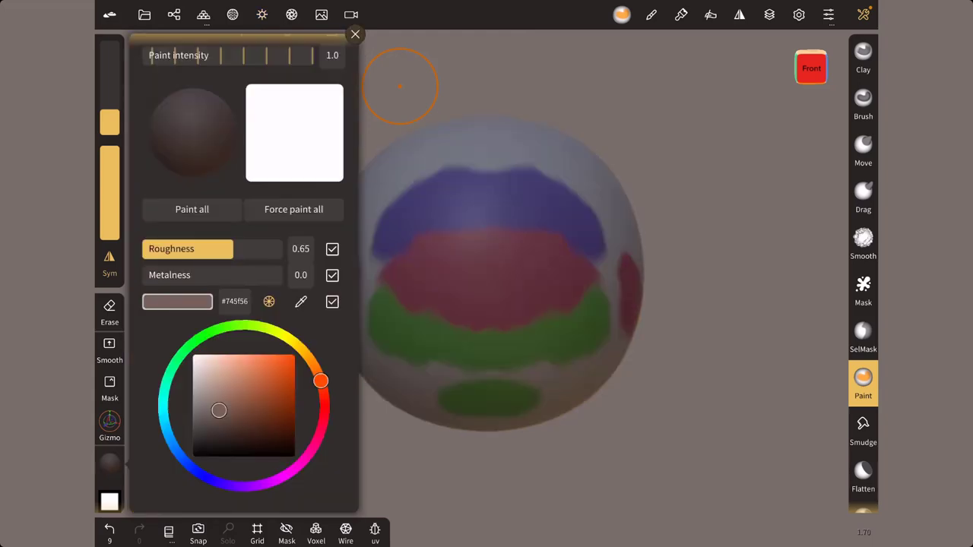
pyautogui.moveTo(232, 249)
pyautogui.mouseDown()
pyautogui.moveTo(160, 248)
pyautogui.moveTo(234, 249)
pyautogui.mouseUp()
pyautogui.moveTo(167, 274); pyautogui.dragTo(270, 274)
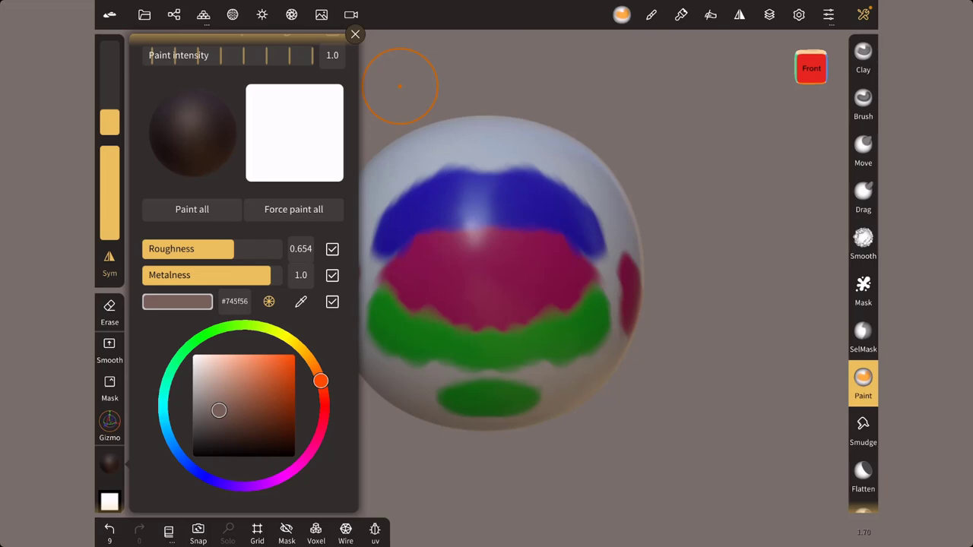
pyautogui.moveTo(233, 248); pyautogui.dragTo(151, 249)
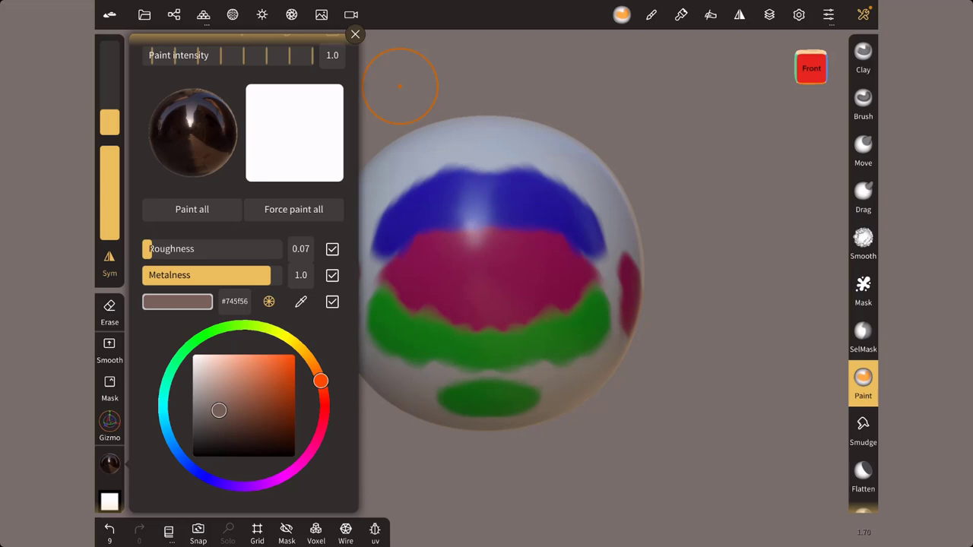
# - Brush glossy dark-brown metallic paint down the front of the sphere
pyautogui.click(400, 86)
pyautogui.moveTo(417, 162)
pyautogui.mouseDown()
pyautogui.moveTo(433, 267)
pyautogui.moveTo(456, 312)
pyautogui.moveTo(448, 357)
pyautogui.moveTo(410, 334)
pyautogui.moveTo(384, 251)
pyautogui.moveTo(380, 190)
pyautogui.mouseUp()
pyautogui.click(110, 501)
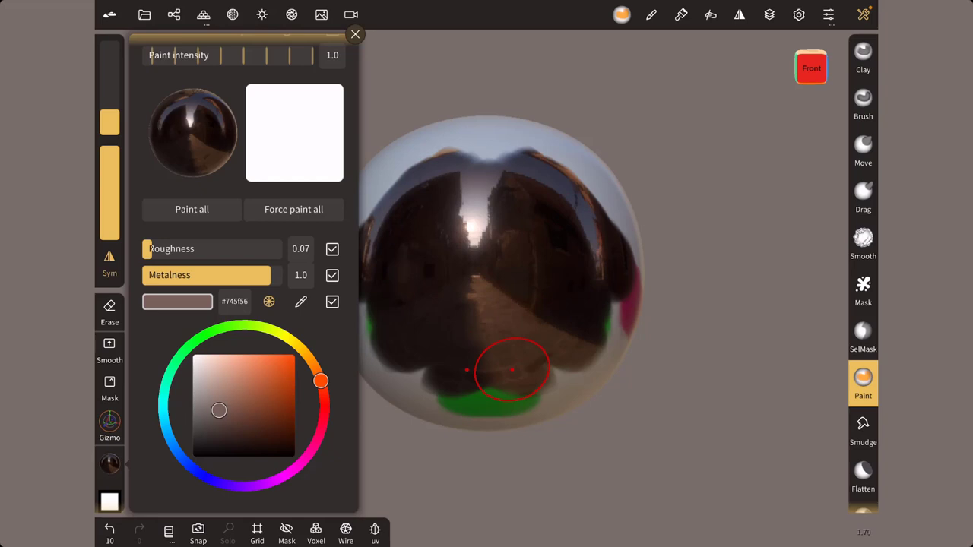
pyautogui.click(233, 15)
pyautogui.click(261, 14)
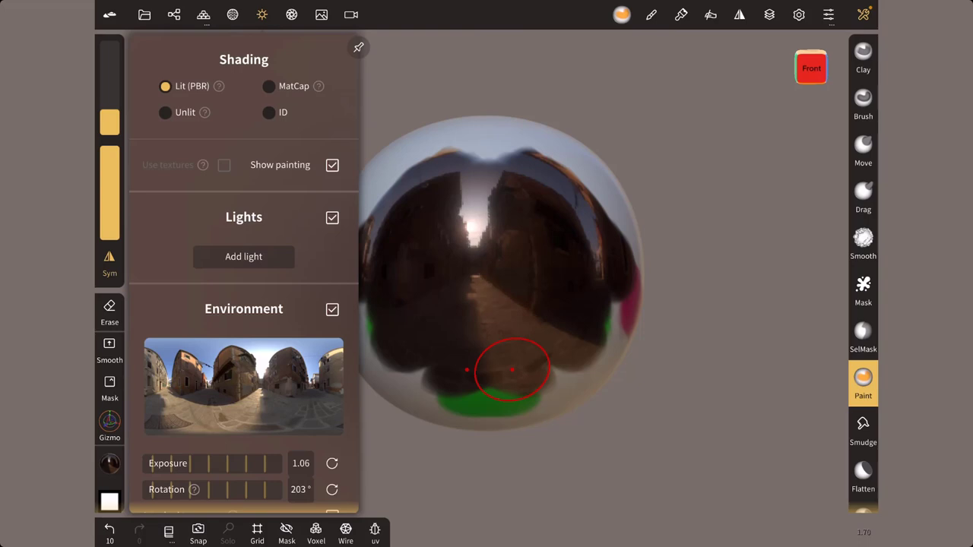
# - Toggle Environment lighting off and on, then raise the paint roughness to 0.6
pyautogui.click(332, 310)
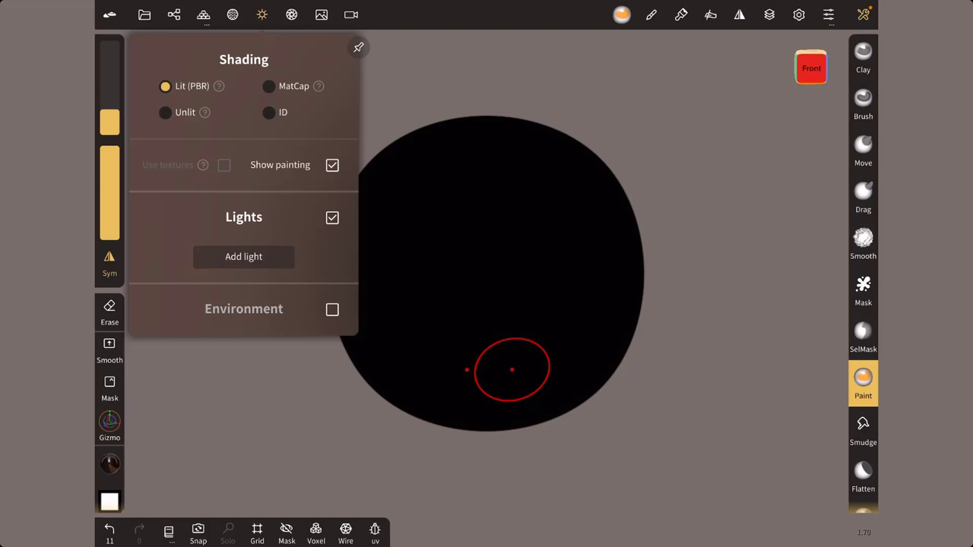
pyautogui.click(332, 310)
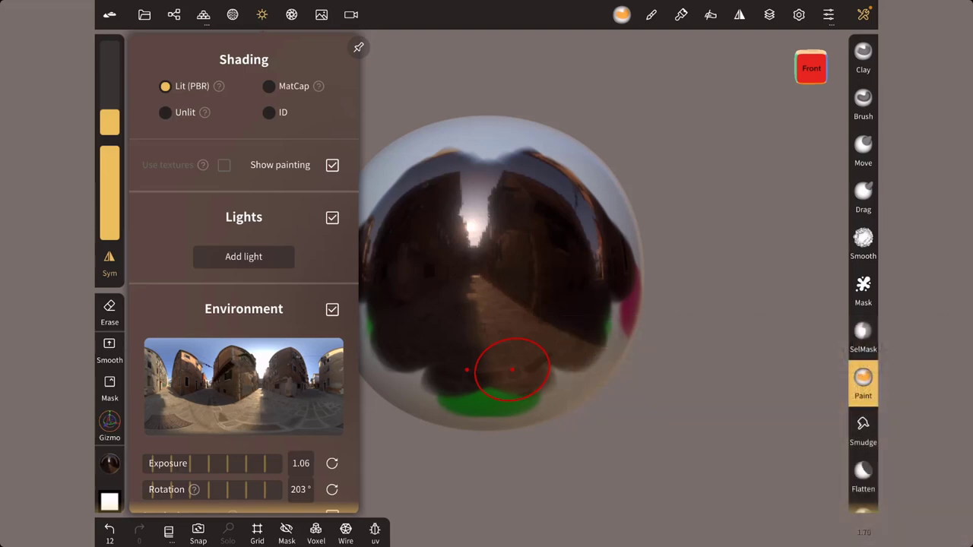
pyautogui.click(622, 14)
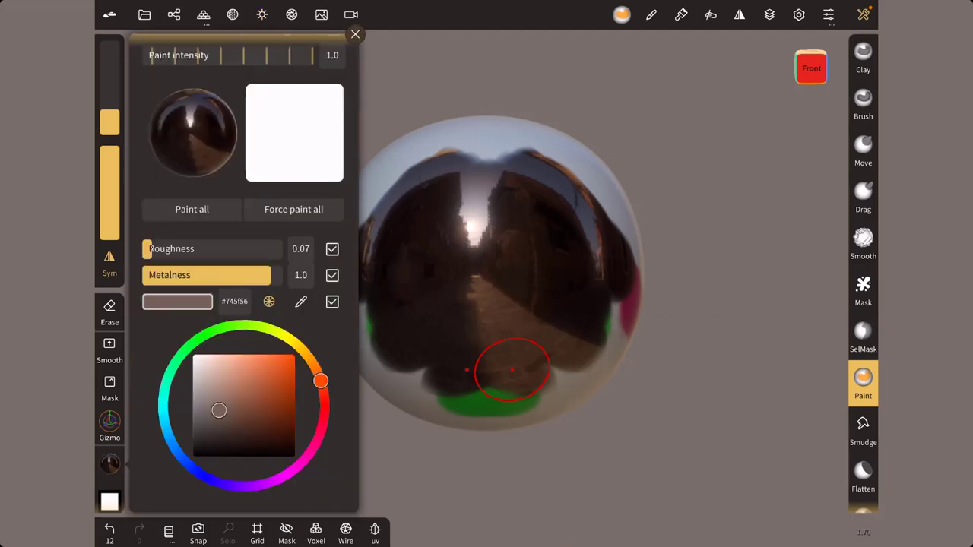
pyautogui.moveTo(153, 249); pyautogui.dragTo(226, 248)
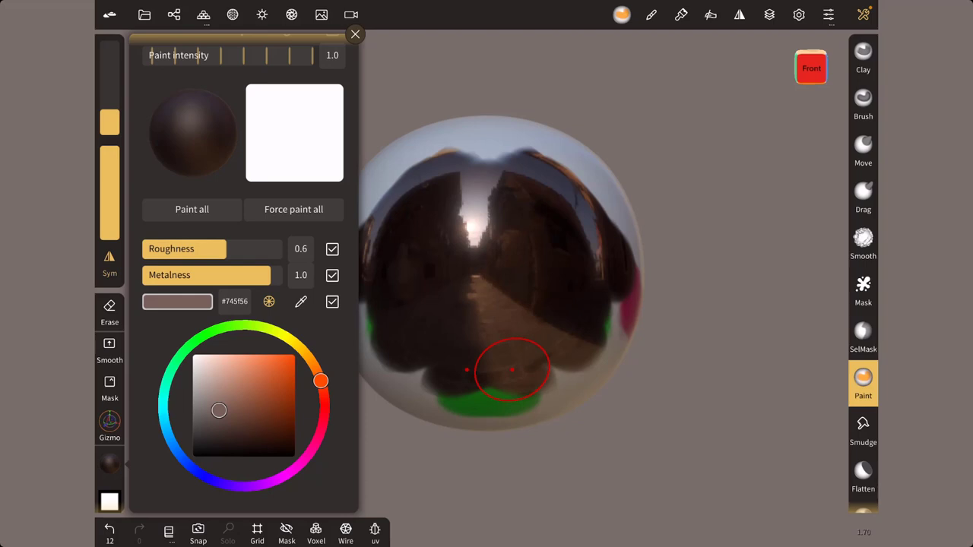
# - Start a new empty scene and rotate the view of the fresh sphere
pyautogui.click(144, 15)
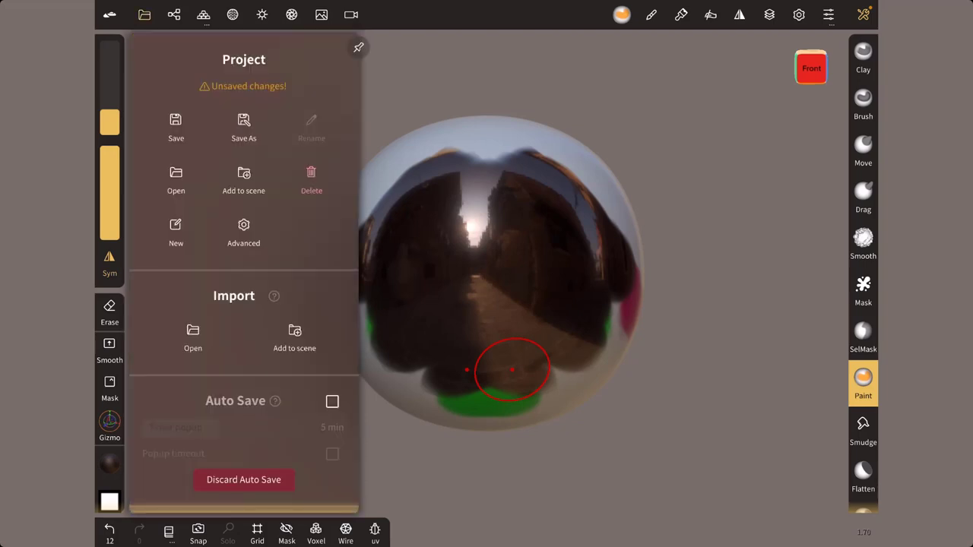
pyautogui.click(176, 228)
pyautogui.click(259, 301)
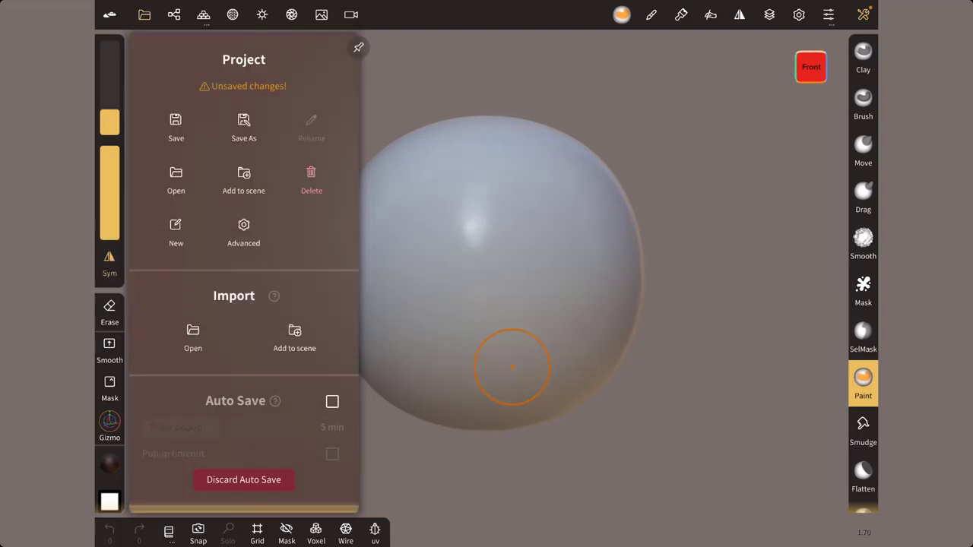
pyautogui.moveTo(513, 368); pyautogui.dragTo(669, 125, button='right')
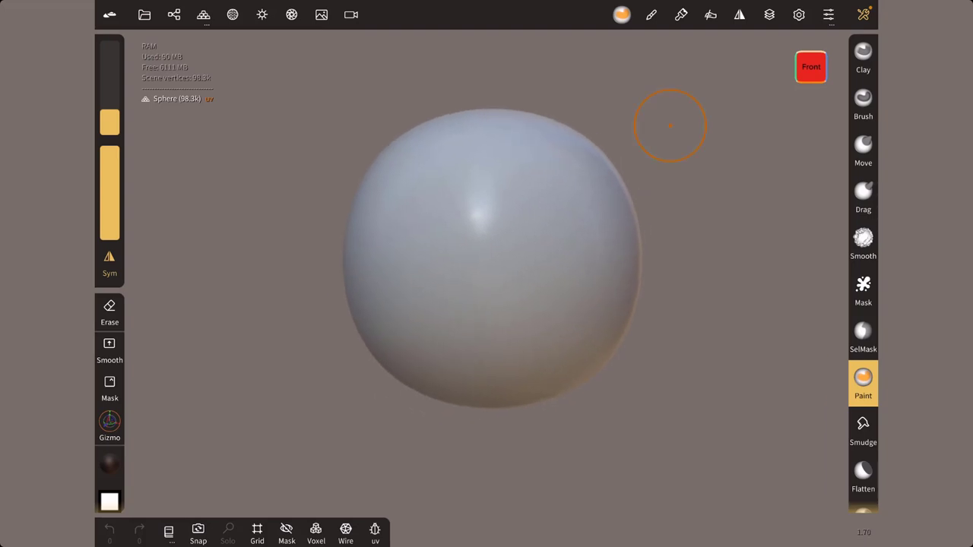
# - Open the Pied_01 foot project and orbit it to a three-quarter side view
pyautogui.click(145, 15)
pyautogui.click(176, 178)
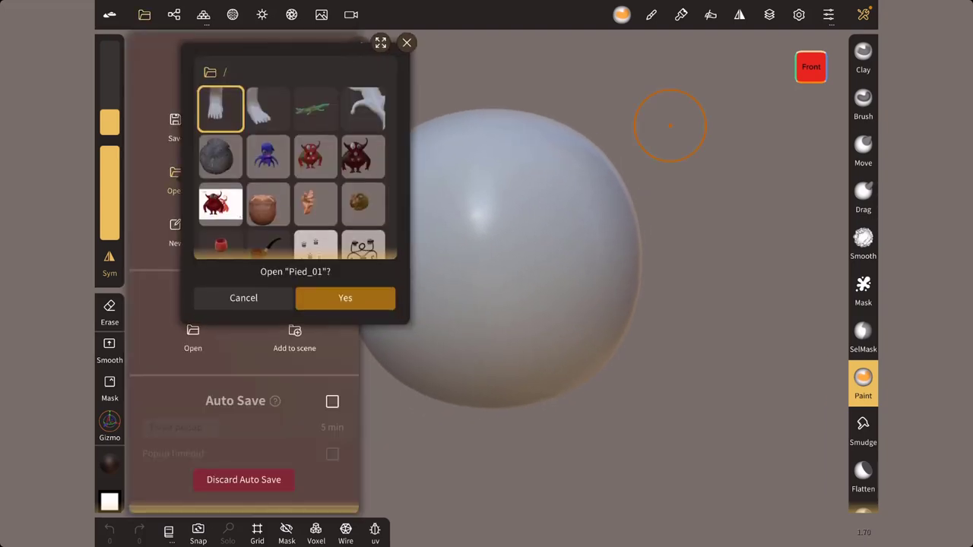
pyautogui.click(345, 298)
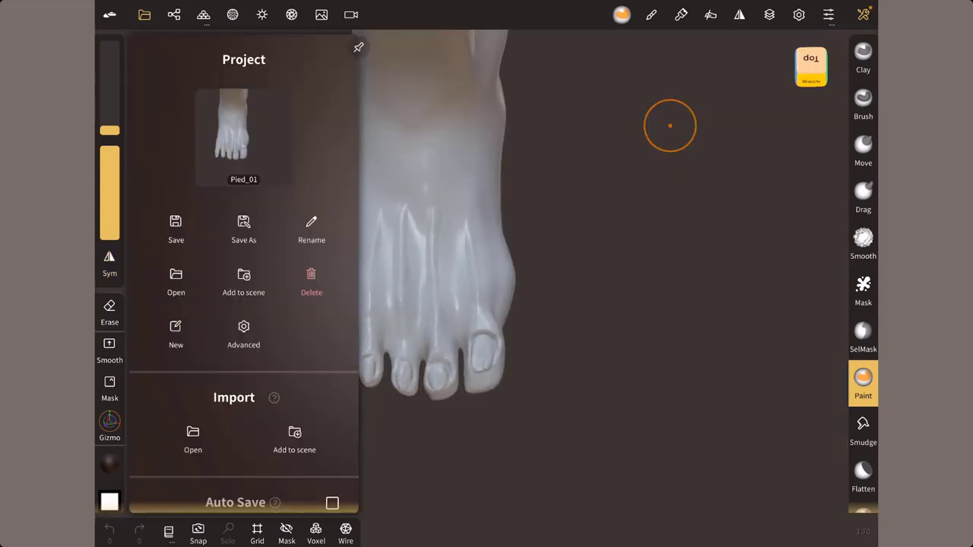
pyautogui.moveTo(670, 125)
pyautogui.mouseDown()
pyautogui.moveTo(608, 261)
pyautogui.moveTo(647, 354)
pyautogui.moveTo(599, 308)
pyautogui.moveTo(625, 339)
pyautogui.mouseUp()
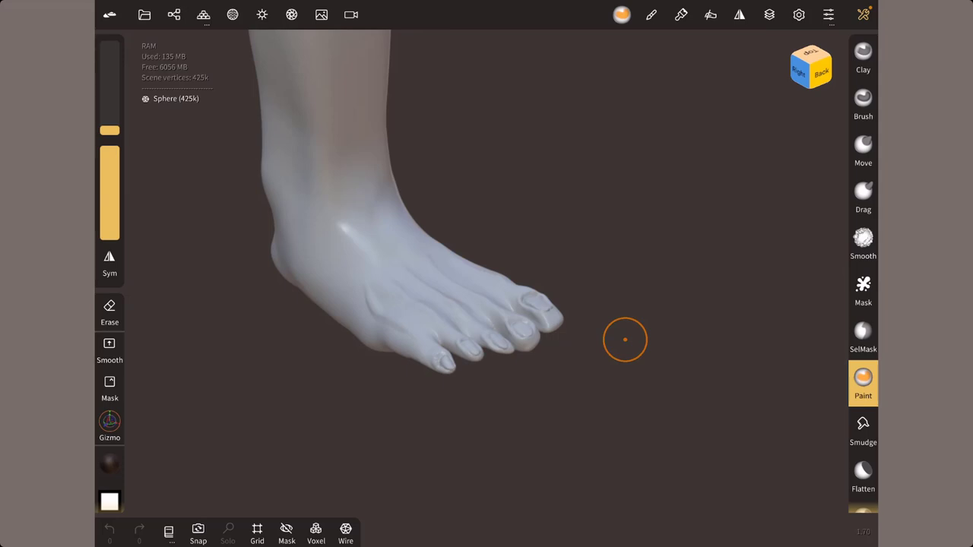
# - Orbit and zoom in until the toes and toenails fill the view
pyautogui.moveTo(625, 339)
pyautogui.mouseDown()
pyautogui.moveTo(569, 304)
pyautogui.moveTo(577, 289)
pyautogui.moveTo(435, 188)
pyautogui.moveTo(798, 263)
pyautogui.moveTo(604, 297)
pyautogui.moveTo(456, 284)
pyautogui.moveTo(578, 324)
pyautogui.moveTo(563, 448)
pyautogui.moveTo(604, 330)
pyautogui.moveTo(663, 297)
pyautogui.mouseUp()
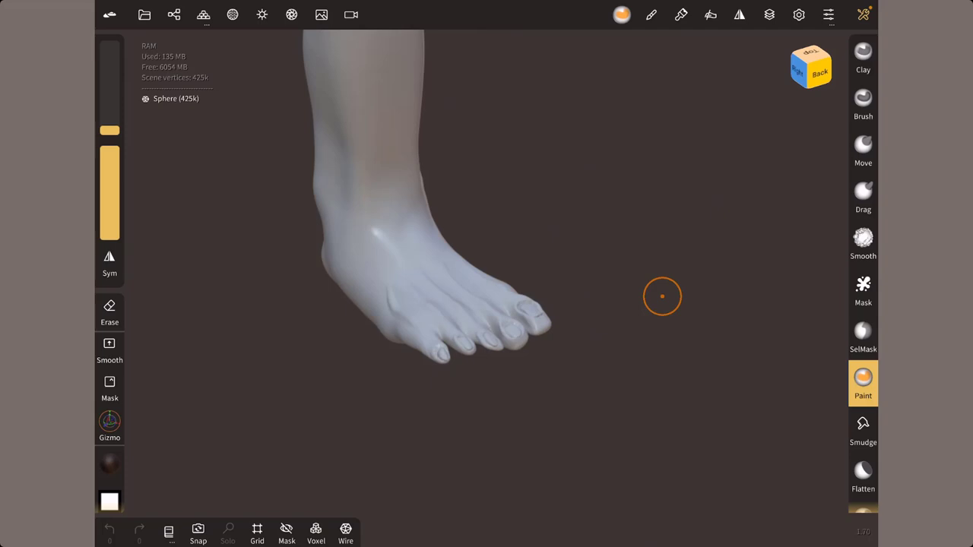
pyautogui.moveTo(547, 322); pyautogui.dragTo(560, 290)
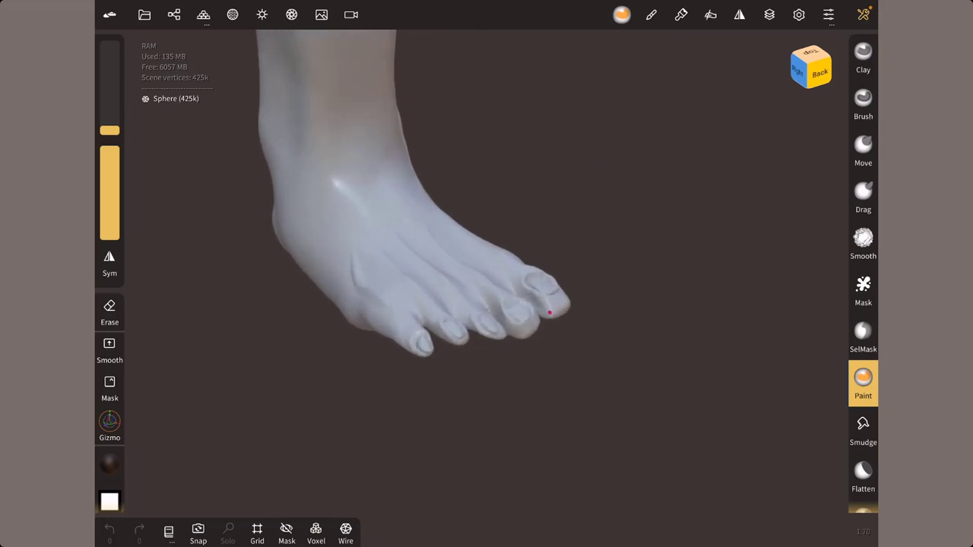
pyautogui.scroll(5, 554, 302)
pyautogui.moveTo(554, 301); pyautogui.dragTo(628, 263)
pyautogui.scroll(3, 580, 330)
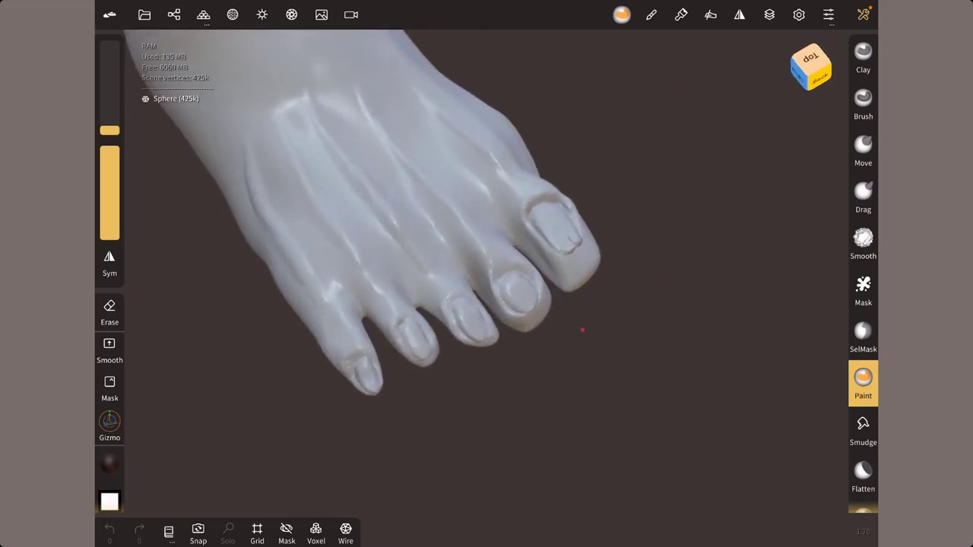
pyautogui.scroll(3, 733, 130)
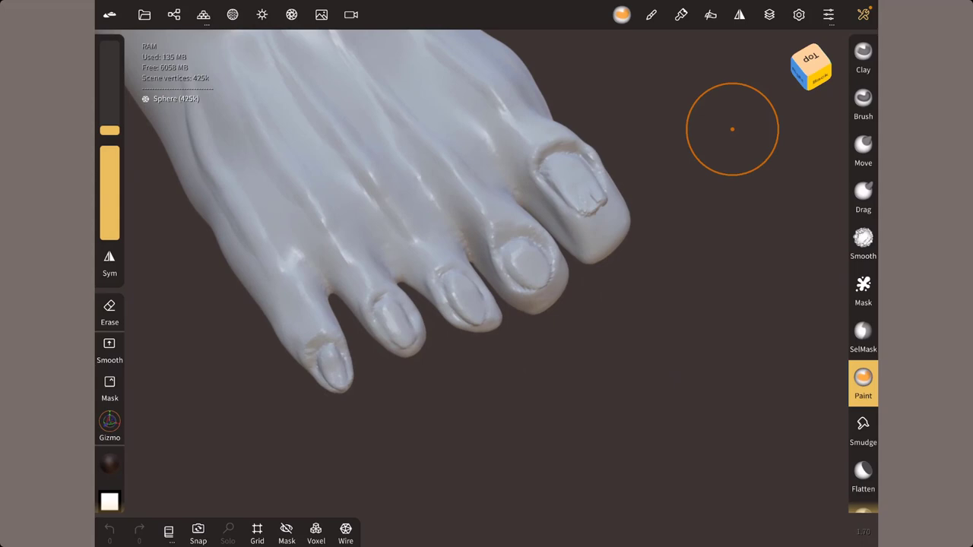
# - With the Mask tool and a smaller brush, mask the big-toe nail
pyautogui.press('m')
pyautogui.moveTo(604, 298); pyautogui.dragTo(506, 481, button='middle')
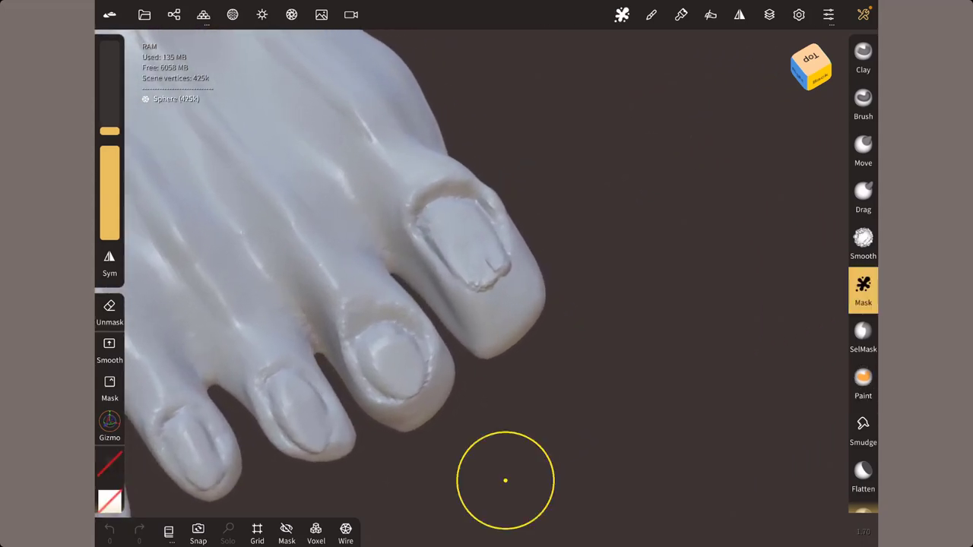
pyautogui.moveTo(448, 211); pyautogui.dragTo(460, 227)
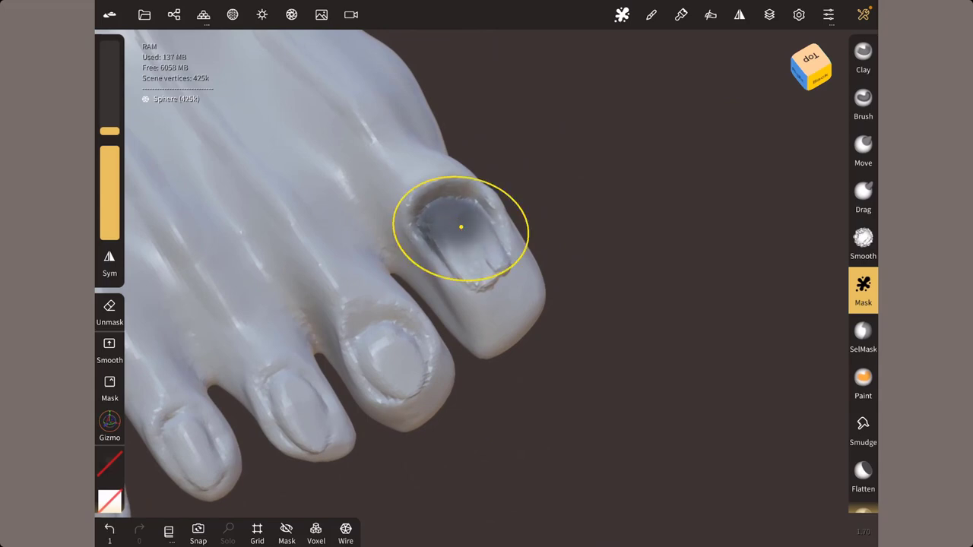
pyautogui.press('[')
pyautogui.moveTo(461, 226); pyautogui.dragTo(493, 241)
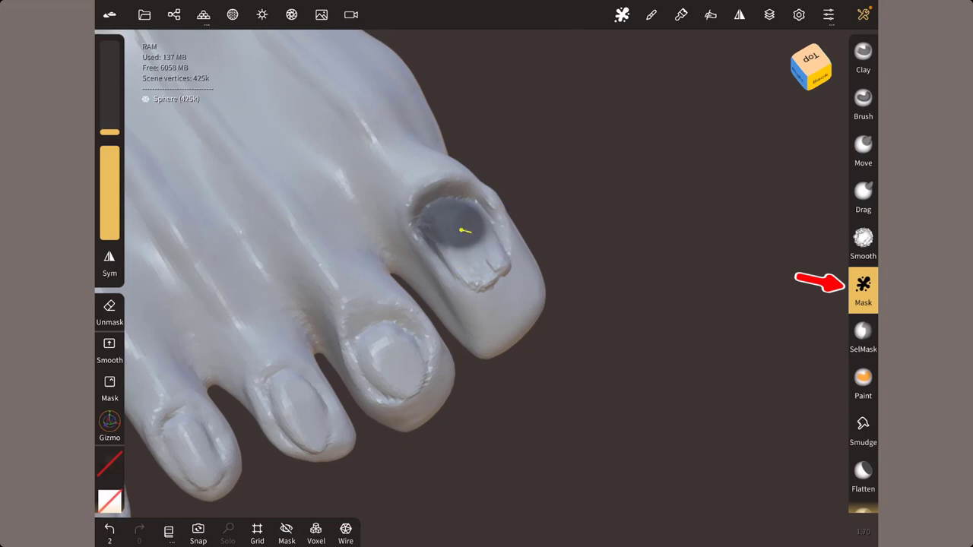
# - Mask the second, third, fourth and little toe nails, then zoom out to the whole foot
pyautogui.moveTo(377, 331); pyautogui.dragTo(404, 341)
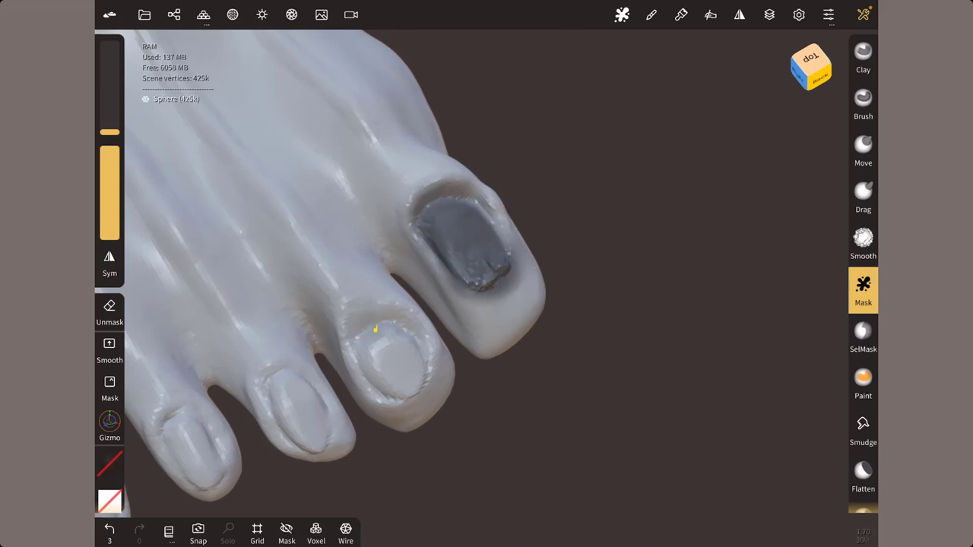
pyautogui.moveTo(275, 378); pyautogui.dragTo(312, 433)
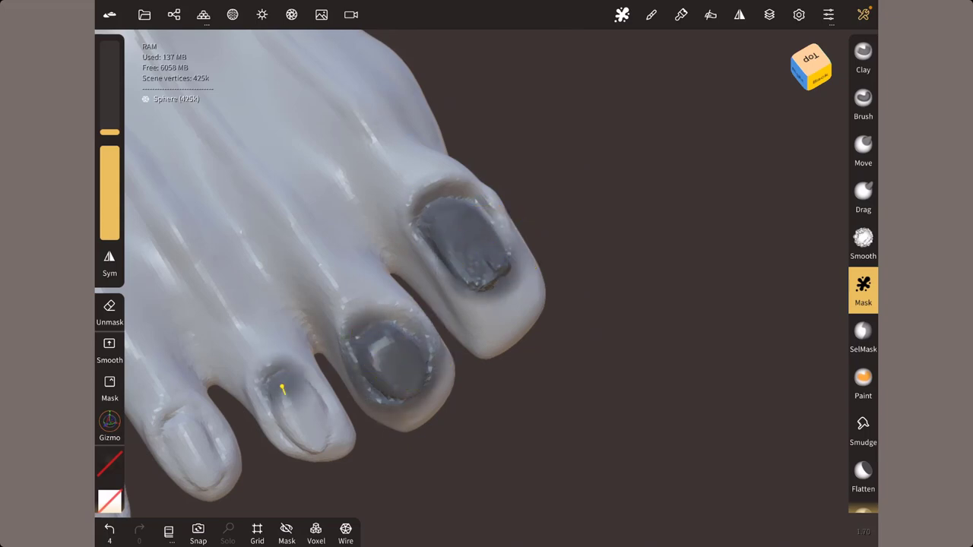
pyautogui.moveTo(177, 424); pyautogui.dragTo(190, 448)
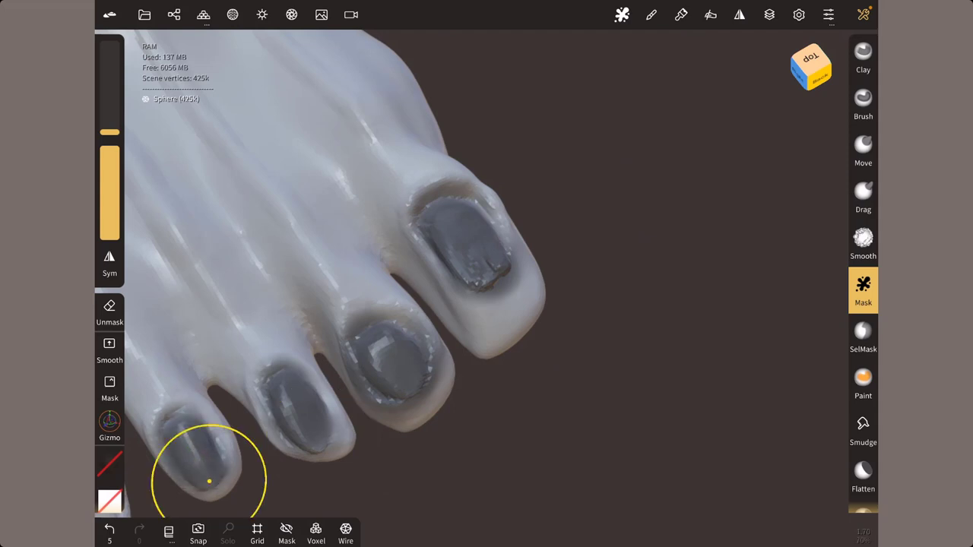
pyautogui.moveTo(569, 337); pyautogui.dragTo(688, 358)
pyautogui.moveTo(278, 392); pyautogui.dragTo(294, 445)
pyautogui.moveTo(669, 375)
pyautogui.mouseDown()
pyautogui.moveTo(570, 343)
pyautogui.moveTo(621, 391)
pyautogui.moveTo(571, 337)
pyautogui.moveTo(567, 369)
pyautogui.moveTo(630, 326)
pyautogui.moveTo(627, 360)
pyautogui.mouseUp()
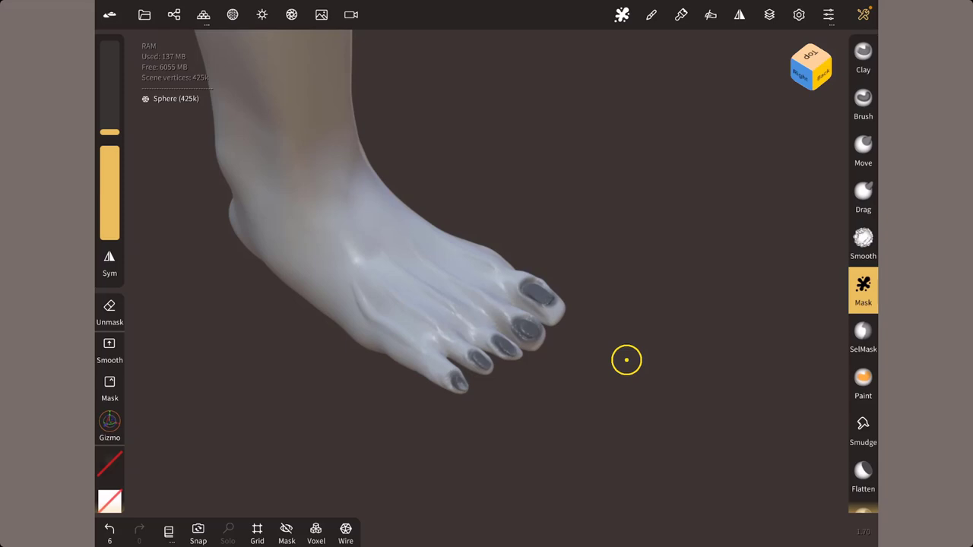
# - Set the Paint tool colour to pale pink #e6cbe0
pyautogui.click(863, 378)
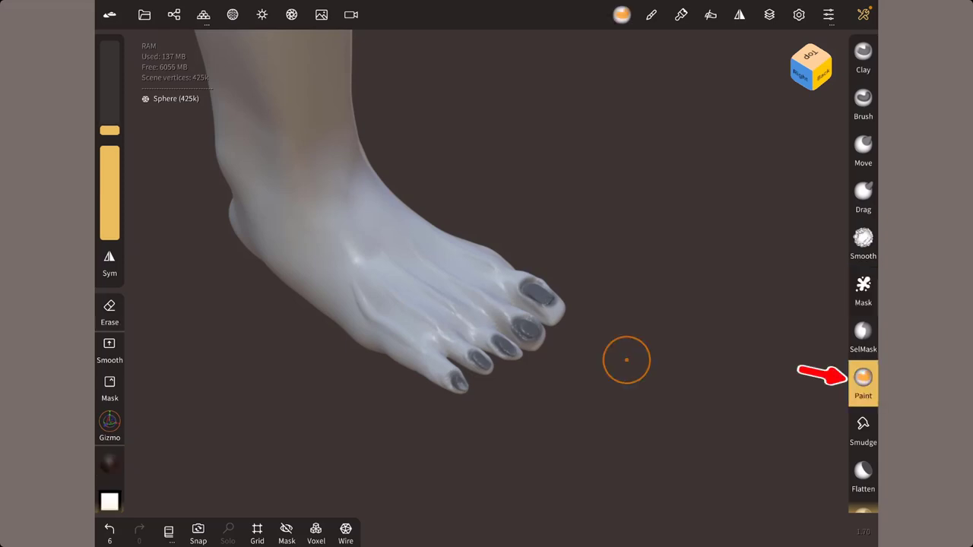
pyautogui.click(110, 461)
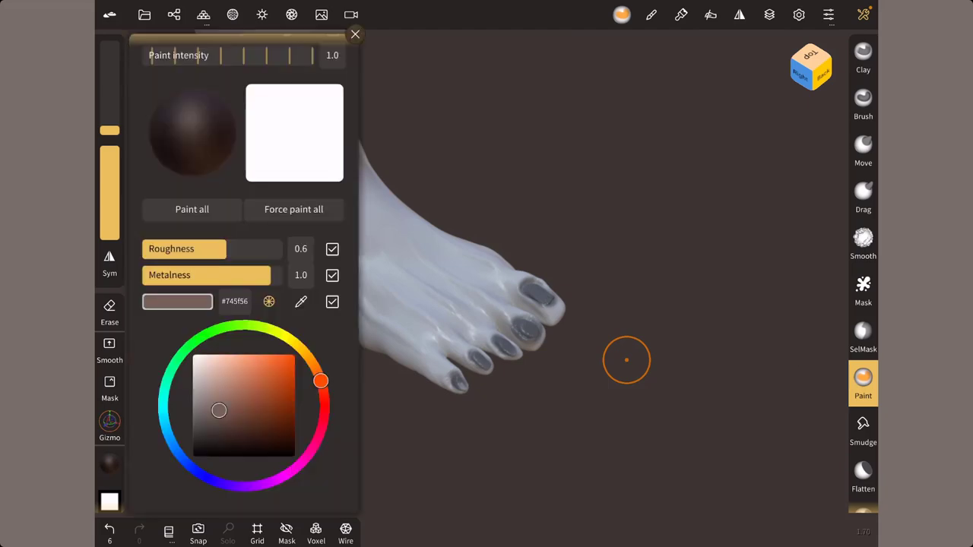
pyautogui.moveTo(320, 381); pyautogui.dragTo(299, 465)
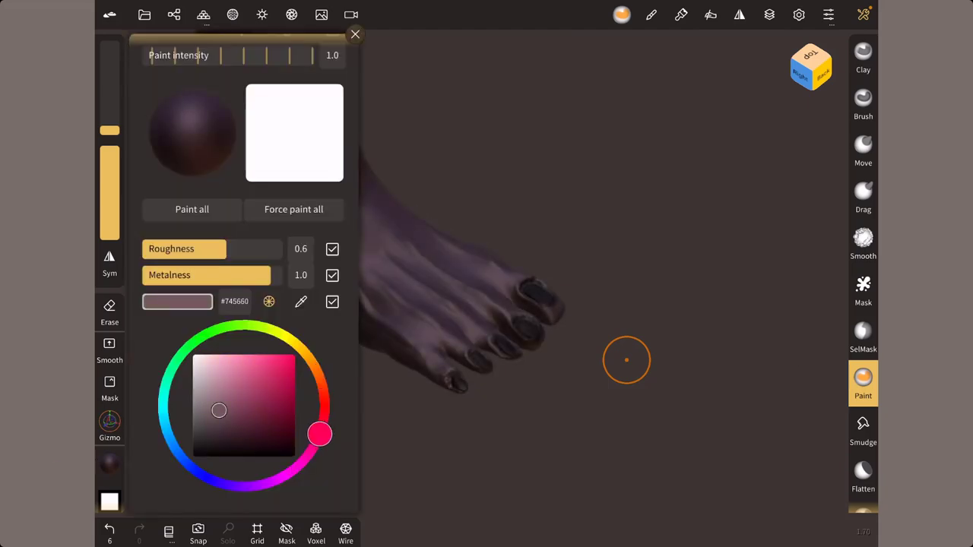
pyautogui.moveTo(219, 411); pyautogui.dragTo(204, 365)
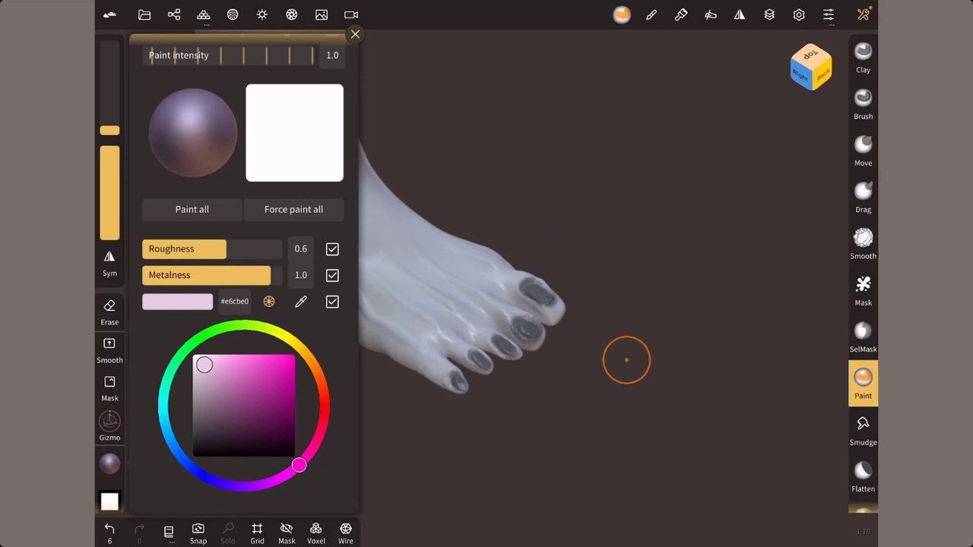
# - Switch shading to MatCap using the PXG_white matcap
pyautogui.click(262, 14)
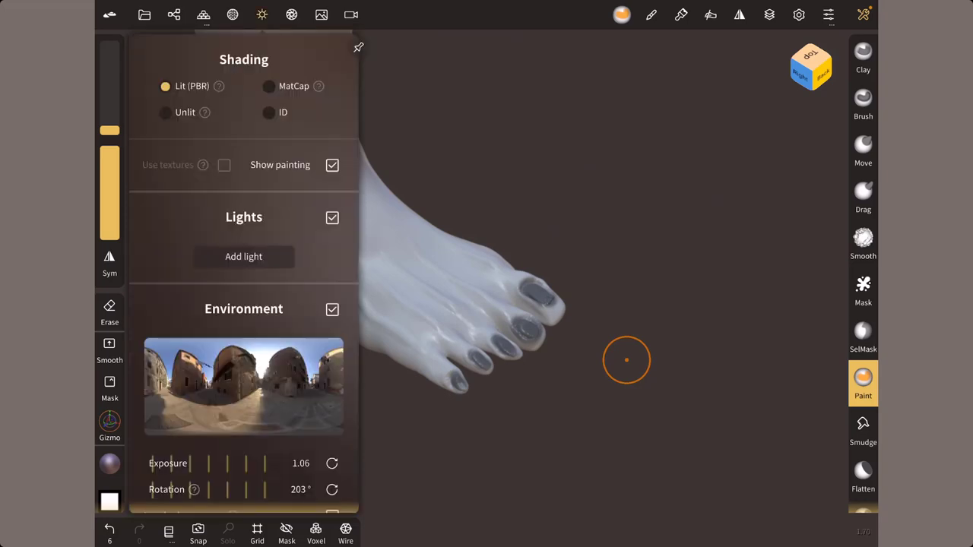
pyautogui.click(268, 86)
pyautogui.click(243, 295)
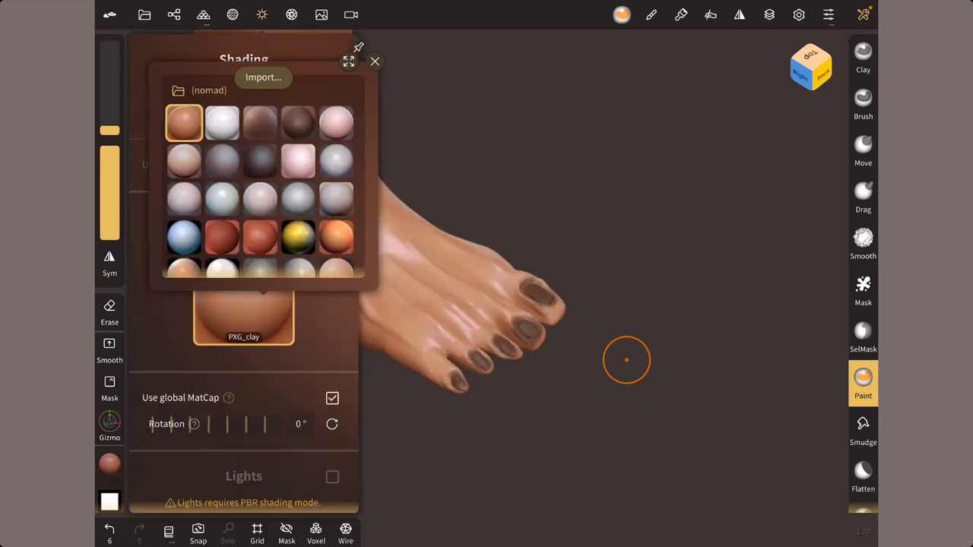
pyautogui.click(222, 123)
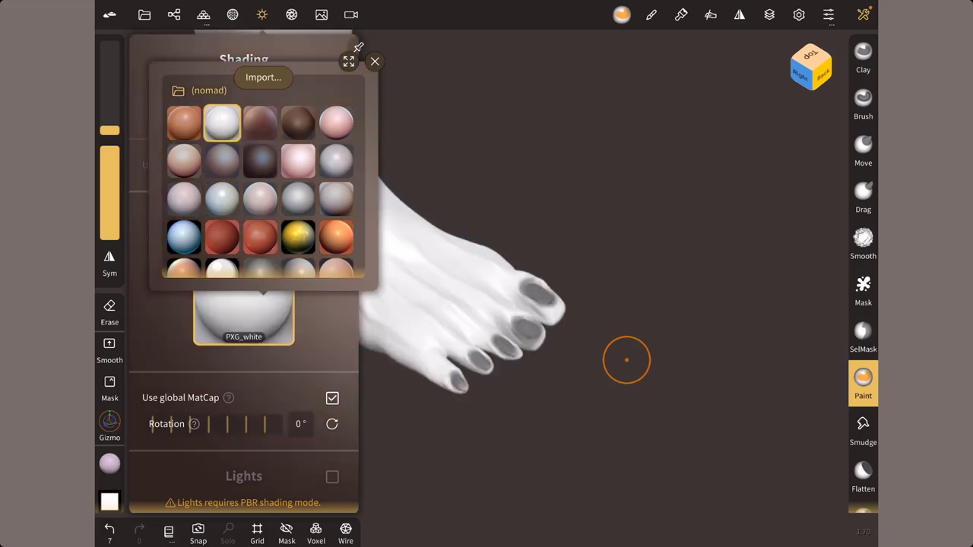
pyautogui.click(485, 171)
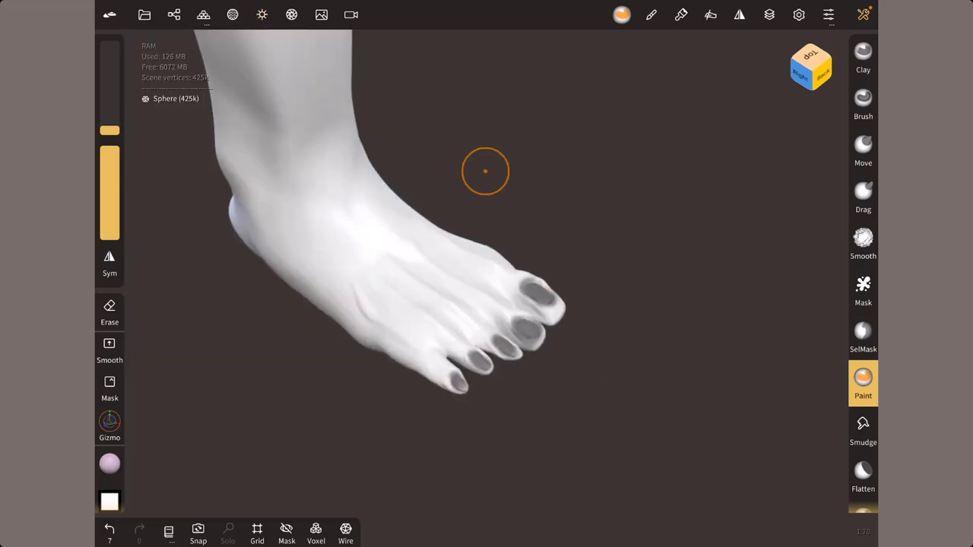
# - Fine-tune the pink to #e3c3dc and Paint all the unmasked foot, leaving the toenails grey
pyautogui.click(110, 463)
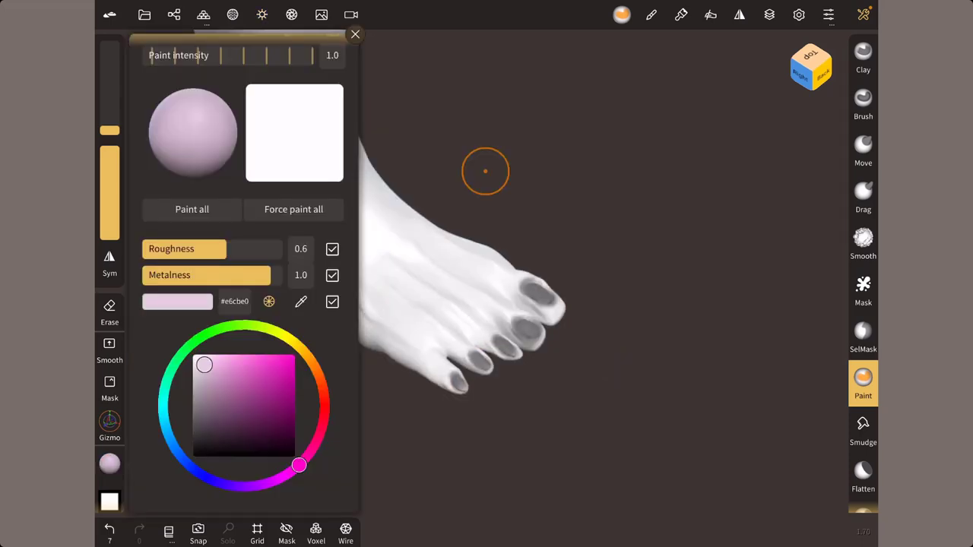
pyautogui.moveTo(204, 365); pyautogui.dragTo(206, 365)
pyautogui.click(191, 209)
pyautogui.moveTo(485, 171)
pyautogui.mouseDown()
pyautogui.moveTo(604, 343)
pyautogui.moveTo(701, 277)
pyautogui.mouseUp()
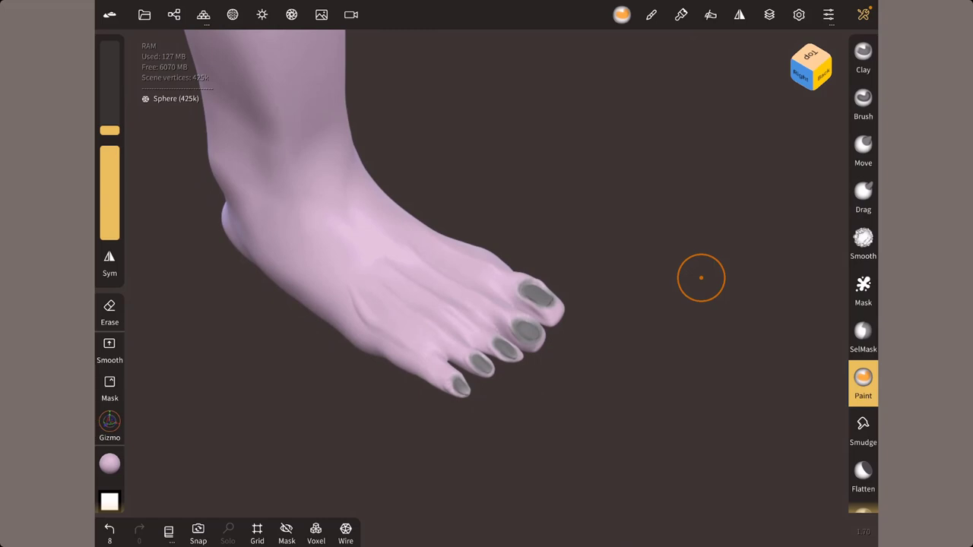
# - Invert the mask via Mask settings so only the five toenails remain unmasked
pyautogui.press('m')
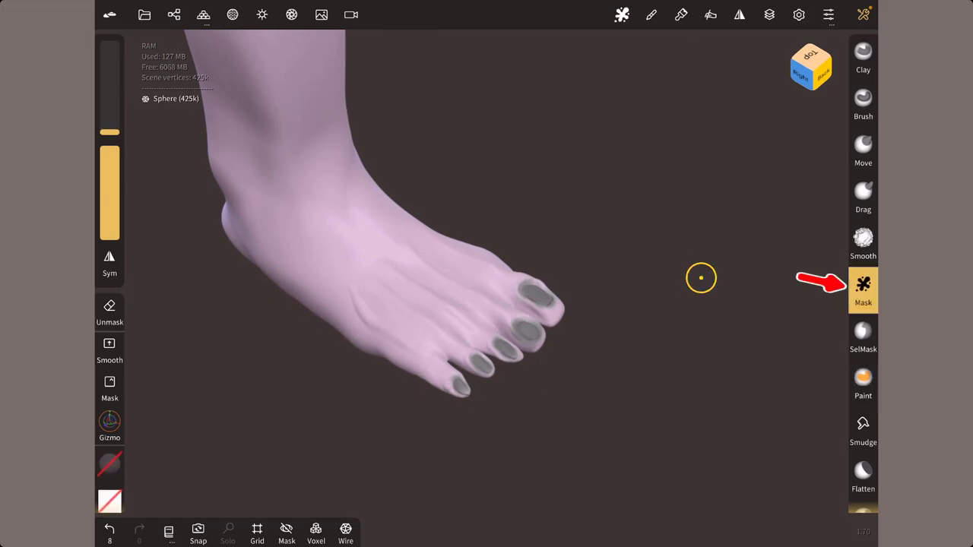
pyautogui.click(622, 14)
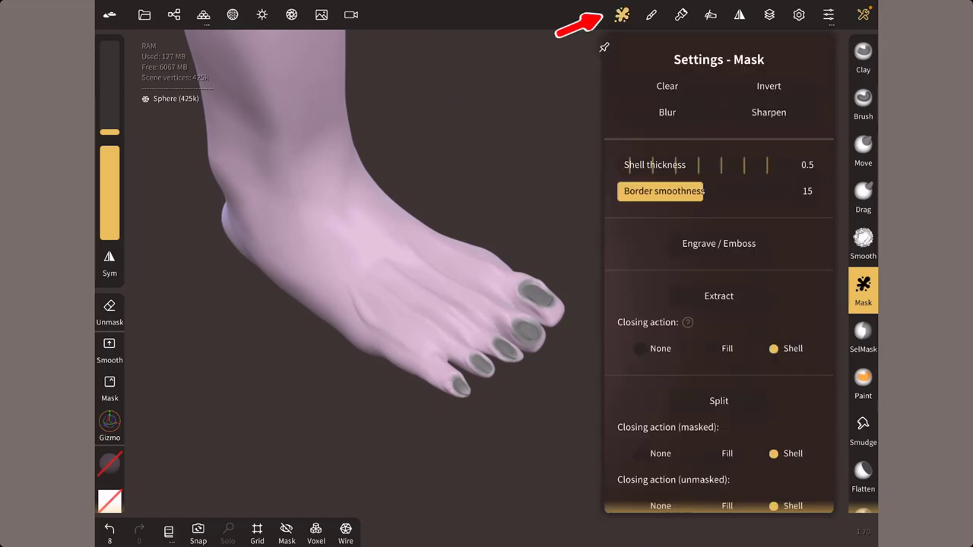
pyautogui.click(769, 86)
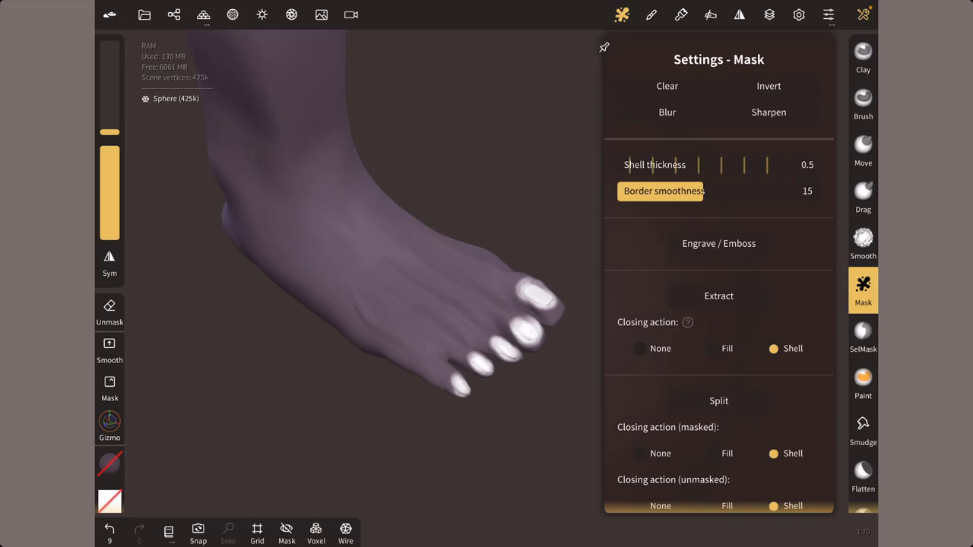
pyautogui.click(863, 380)
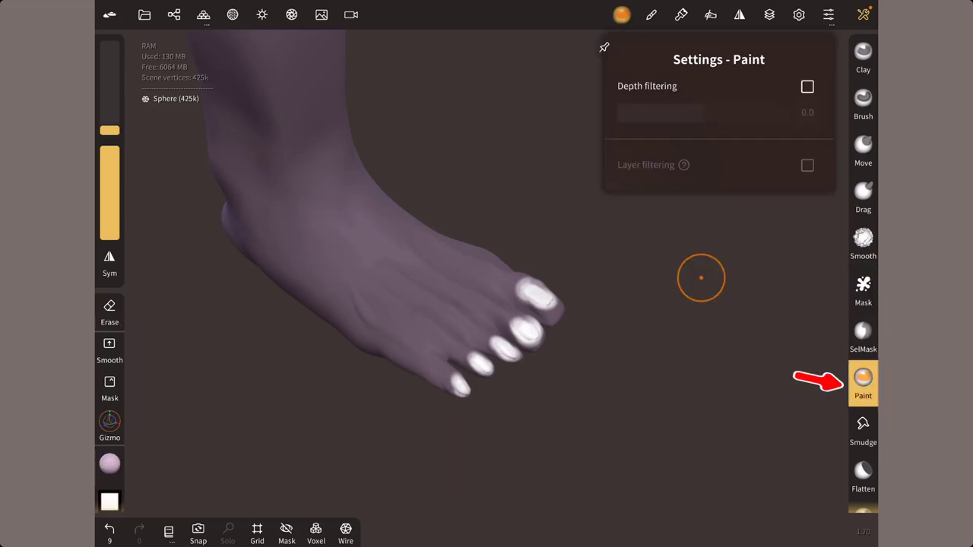
# - Change the paint colour to yellow #e5dd69 and Paint all the unmasked toenails
pyautogui.click(110, 463)
pyautogui.moveTo(299, 465)
pyautogui.mouseDown()
pyautogui.moveTo(297, 343)
pyautogui.moveTo(289, 339)
pyautogui.mouseUp()
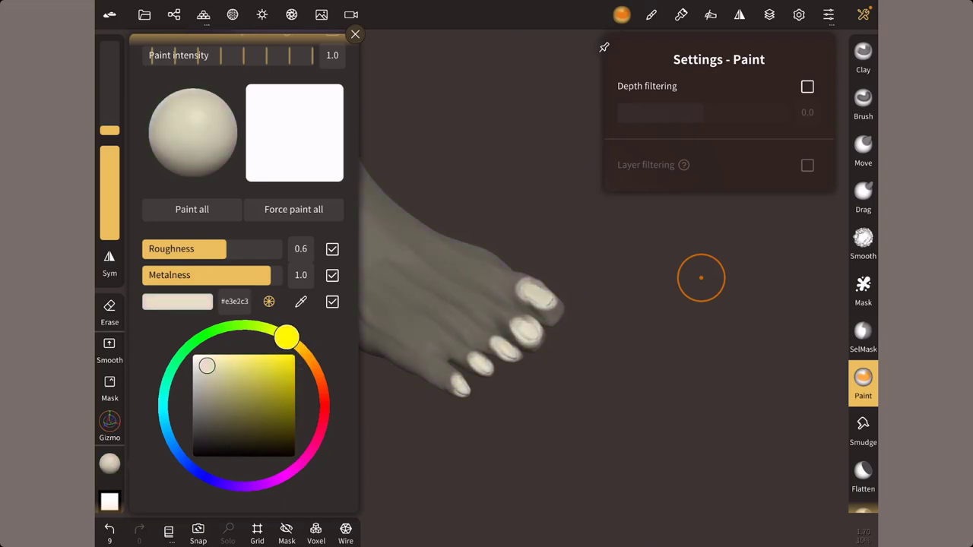
pyautogui.moveTo(206, 366)
pyautogui.mouseDown()
pyautogui.moveTo(261, 368)
pyautogui.moveTo(265, 360)
pyautogui.moveTo(248, 366)
pyautogui.mouseUp()
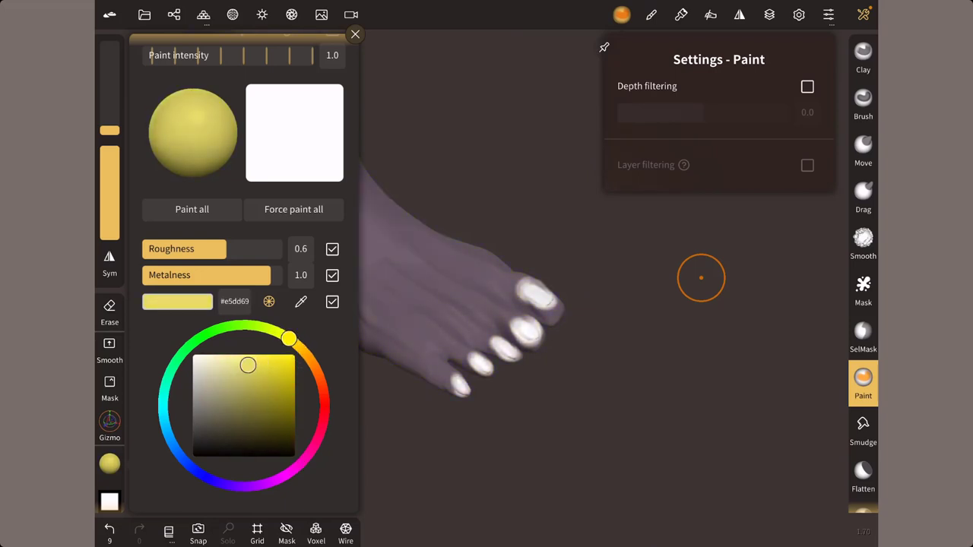
pyautogui.click(192, 209)
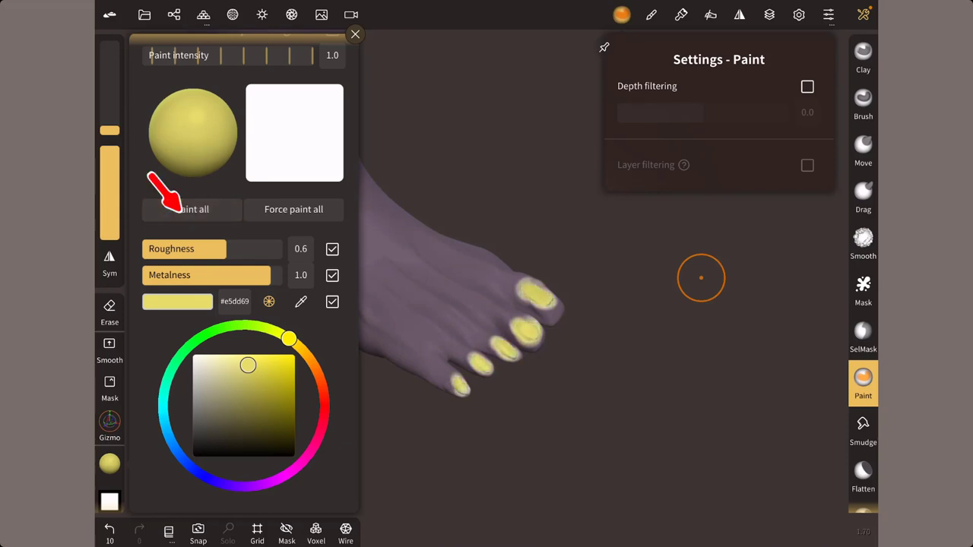
pyautogui.moveTo(701, 277)
pyautogui.mouseDown()
pyautogui.moveTo(606, 347)
pyautogui.moveTo(656, 349)
pyautogui.moveTo(550, 369)
pyautogui.mouseUp()
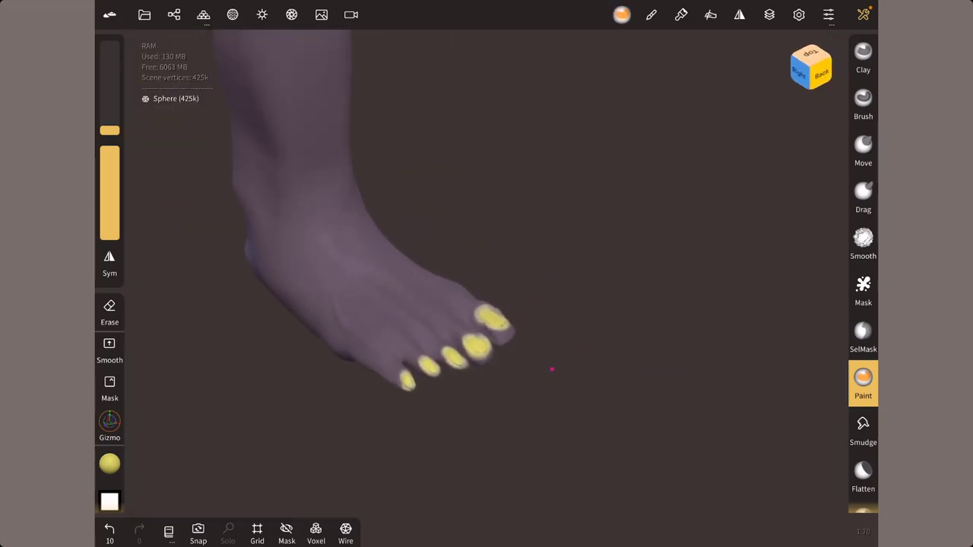
pyautogui.click(863, 289)
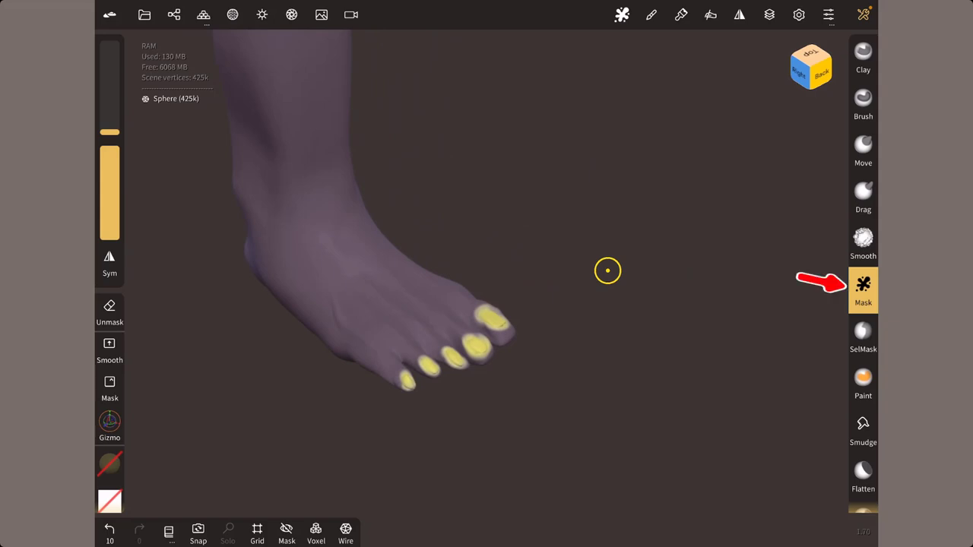
# - Clear the existing mask and zoom in on the top of the foot
pyautogui.click(863, 289)
pyautogui.click(667, 86)
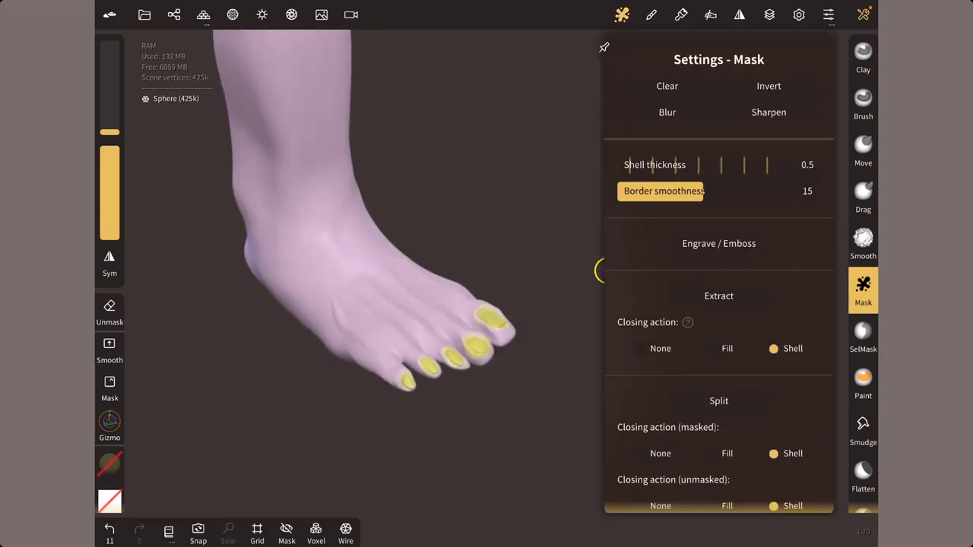
pyautogui.moveTo(486, 395); pyautogui.dragTo(480, 463)
pyautogui.moveTo(646, 343)
pyautogui.mouseDown()
pyautogui.moveTo(577, 251)
pyautogui.moveTo(608, 365)
pyautogui.moveTo(654, 334)
pyautogui.mouseUp()
pyautogui.moveTo(582, 331)
pyautogui.mouseDown()
pyautogui.moveTo(586, 308)
pyautogui.moveTo(489, 304)
pyautogui.moveTo(598, 354)
pyautogui.moveTo(595, 248)
pyautogui.moveTo(563, 315)
pyautogui.moveTo(588, 344)
pyautogui.moveTo(658, 194)
pyautogui.mouseUp()
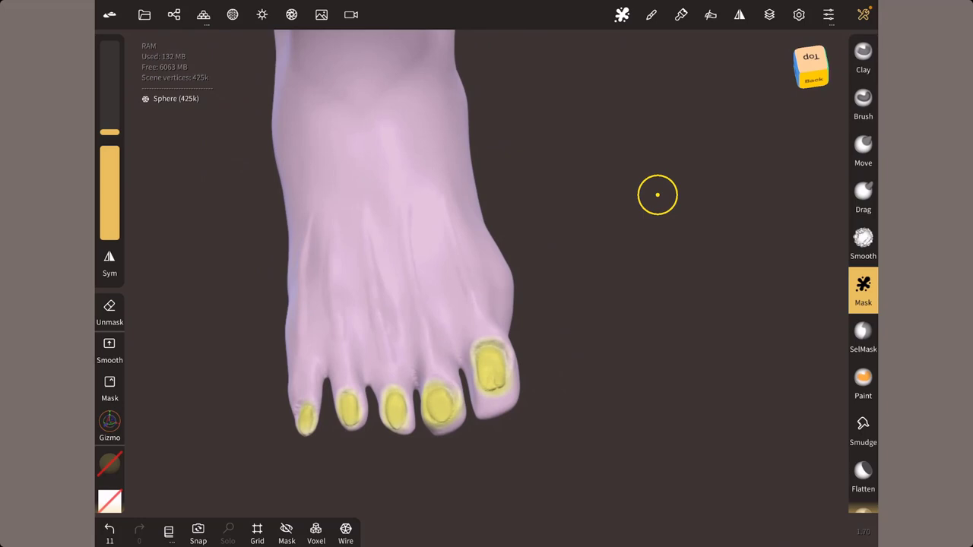
# - Mask five stripes along the top of the foot, one running toward each toe
pyautogui.click(863, 291)
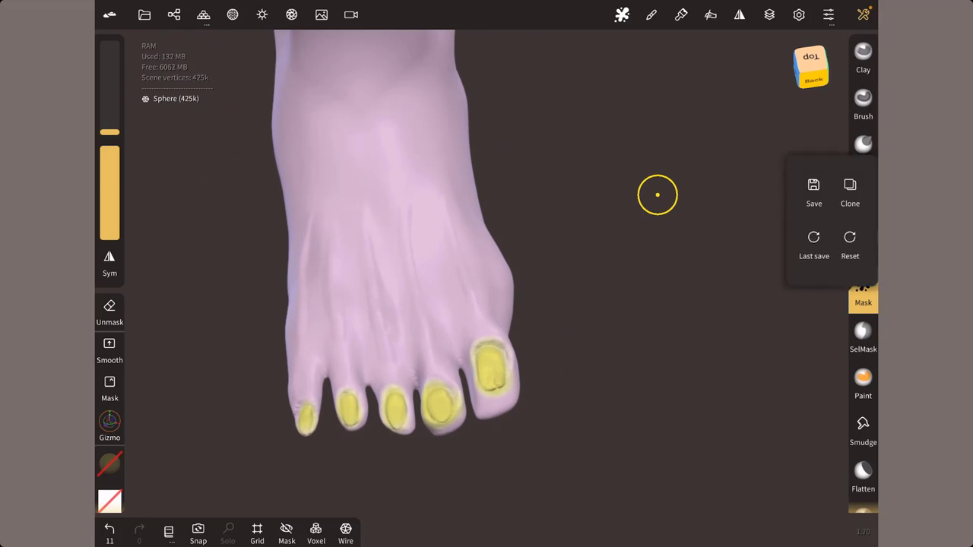
pyautogui.moveTo(449, 204)
pyautogui.mouseDown()
pyautogui.moveTo(473, 322)
pyautogui.moveTo(478, 313)
pyautogui.mouseUp()
pyautogui.moveTo(403, 207); pyautogui.dragTo(425, 346)
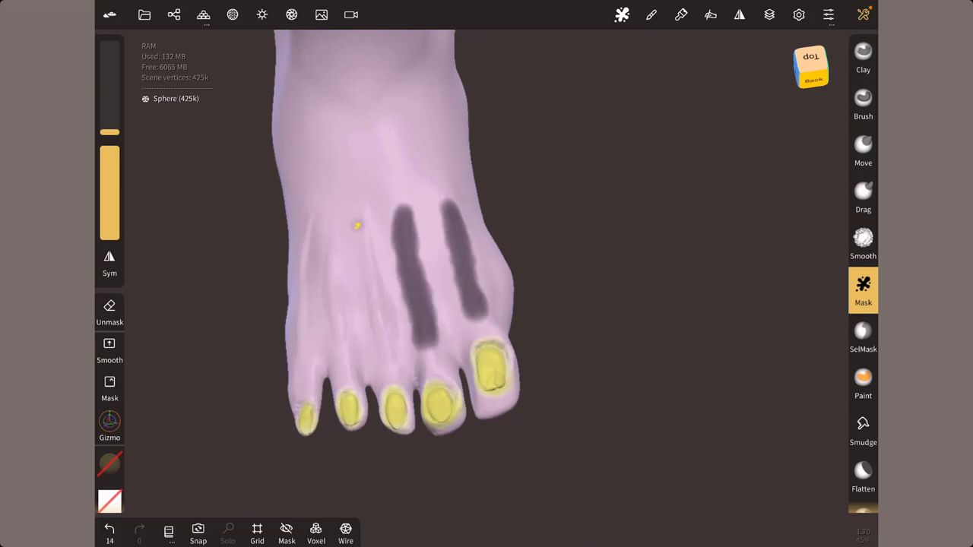
pyautogui.moveTo(357, 225); pyautogui.dragTo(388, 348)
pyautogui.moveTo(328, 239); pyautogui.dragTo(342, 348)
pyautogui.moveTo(308, 225); pyautogui.dragTo(304, 365)
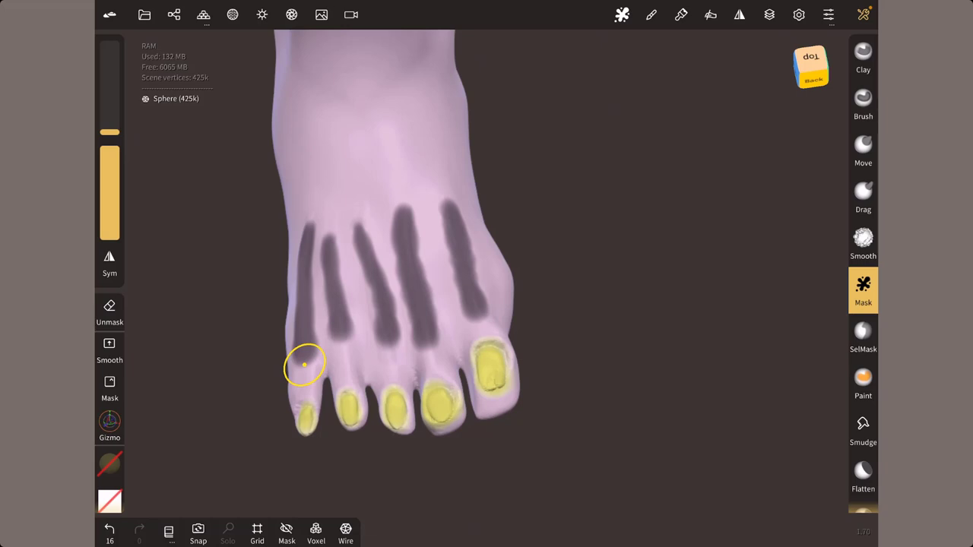
# - Change the paint colour from yellow to pale green #ccdcb1
pyautogui.press('p')
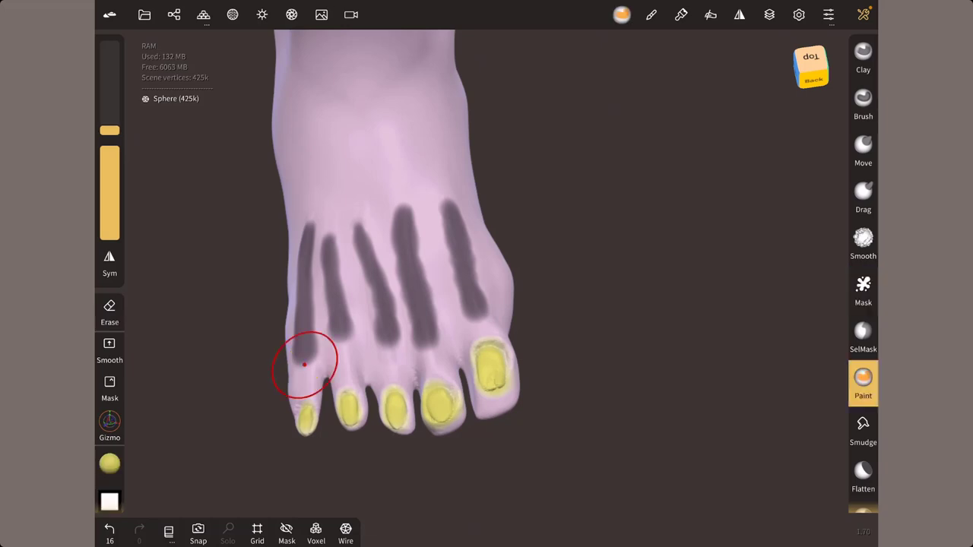
pyautogui.click(109, 463)
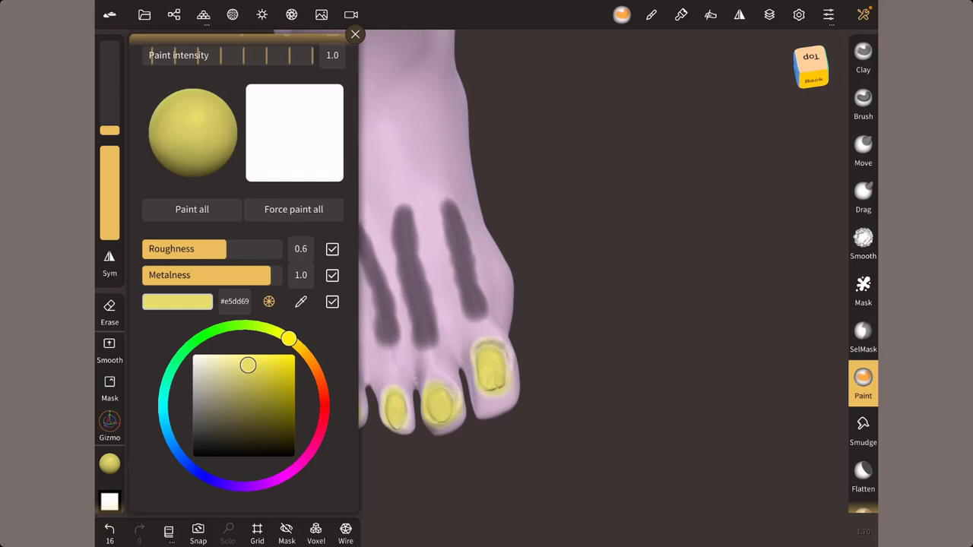
pyautogui.moveTo(289, 339); pyautogui.dragTo(256, 325)
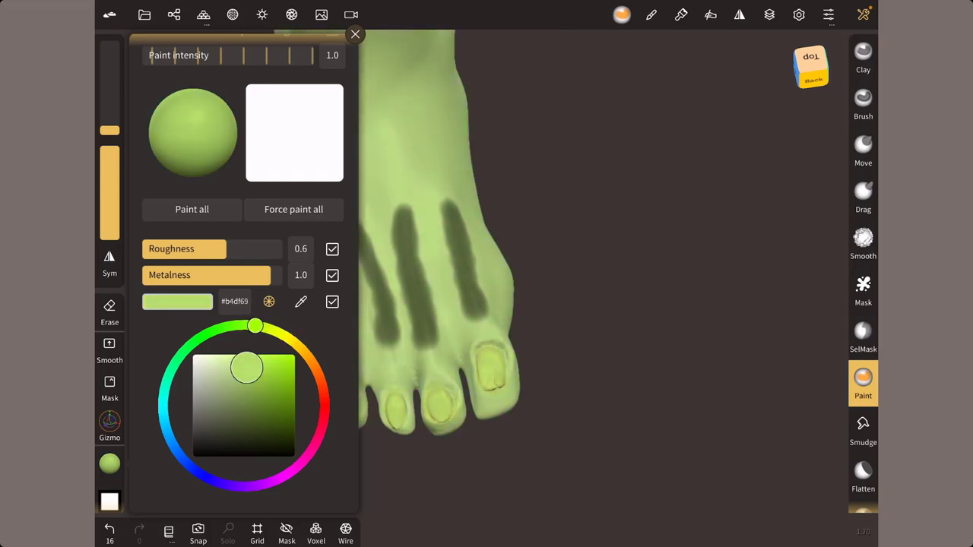
pyautogui.moveTo(248, 366); pyautogui.dragTo(212, 369)
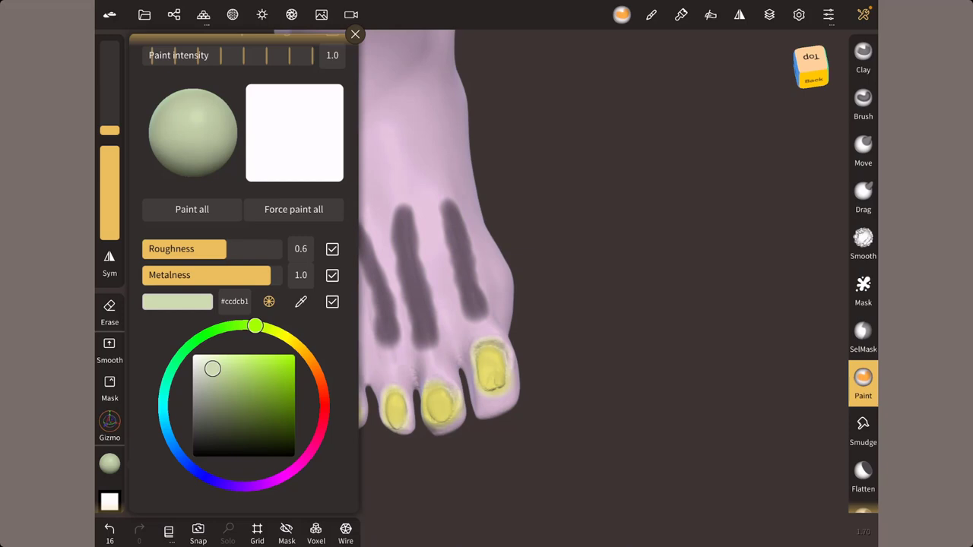
pyautogui.moveTo(548, 350)
pyautogui.mouseDown()
pyautogui.moveTo(586, 341)
pyautogui.moveTo(599, 375)
pyautogui.moveTo(619, 348)
pyautogui.moveTo(645, 261)
pyautogui.mouseUp()
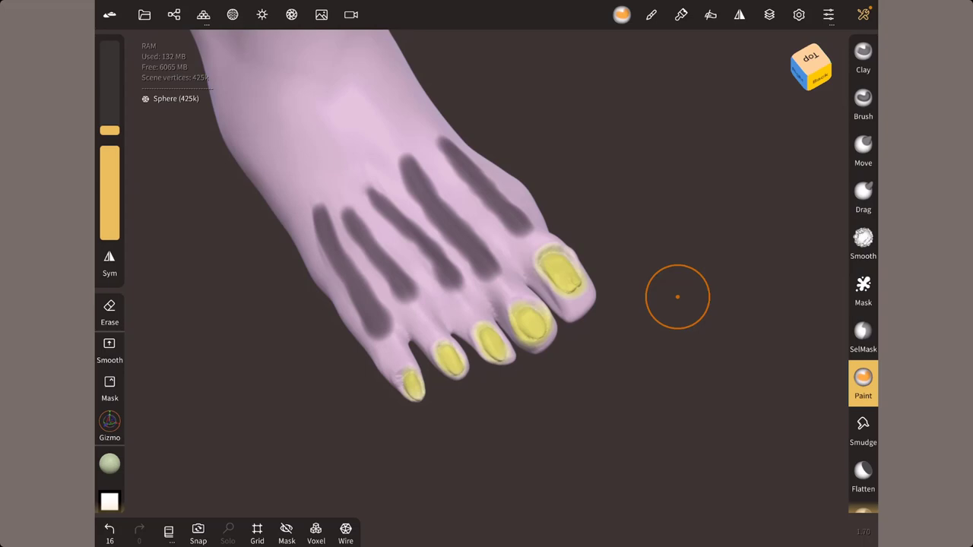
# - Try Paint all on the unmasked foot in green, then undo it
pyautogui.click(109, 464)
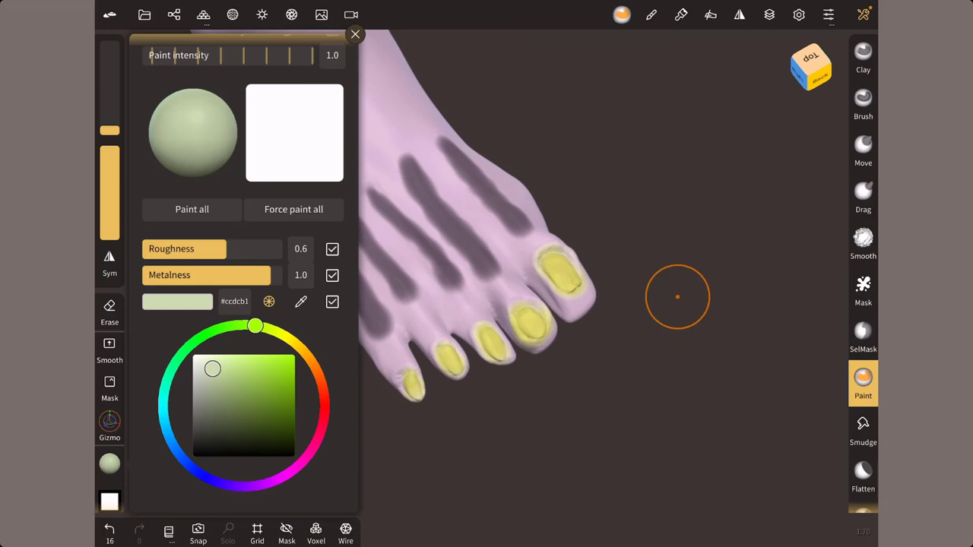
pyautogui.click(192, 209)
pyautogui.moveTo(677, 297); pyautogui.dragTo(645, 261)
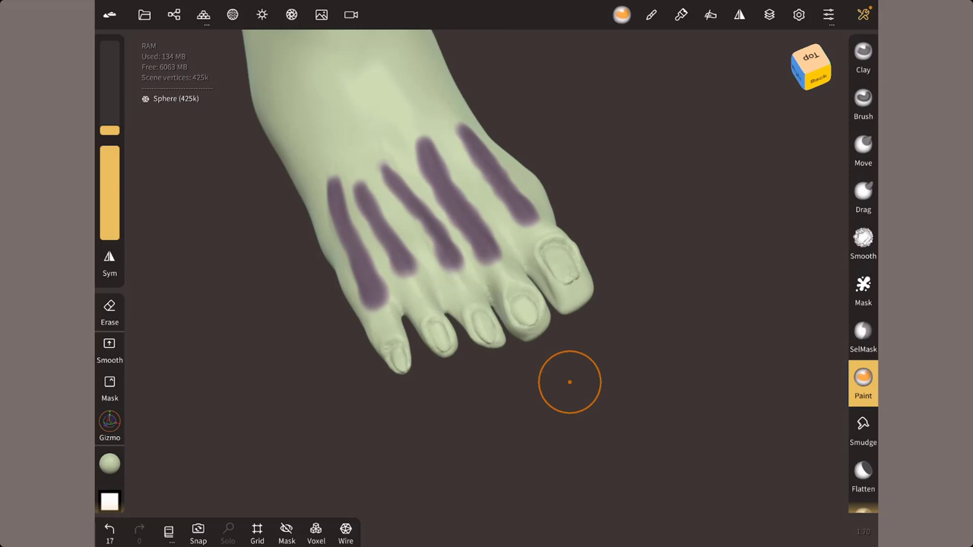
pyautogui.hotkey('ctrl', 'z')
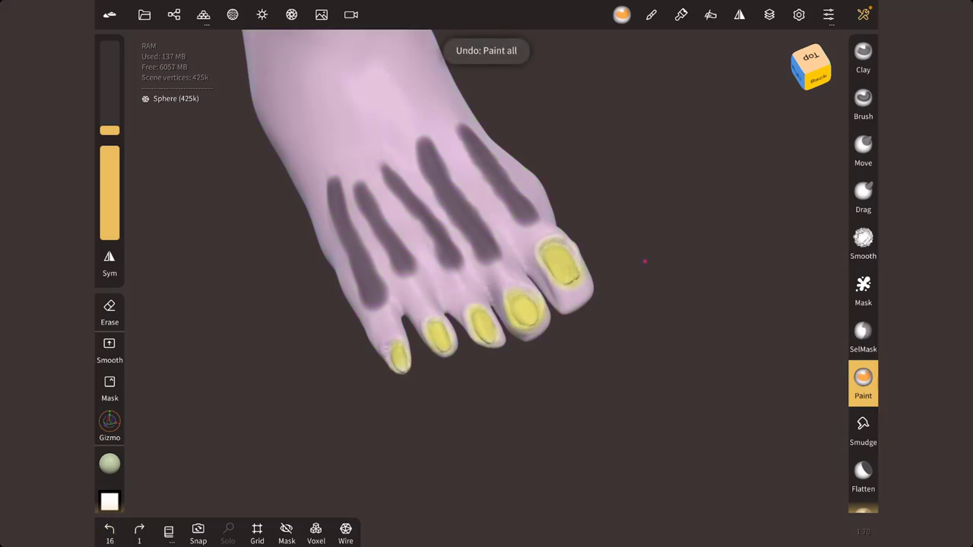
pyautogui.moveTo(645, 260)
pyautogui.mouseDown()
pyautogui.moveTo(641, 336)
pyautogui.moveTo(611, 361)
pyautogui.moveTo(601, 337)
pyautogui.moveTo(542, 461)
pyautogui.mouseUp()
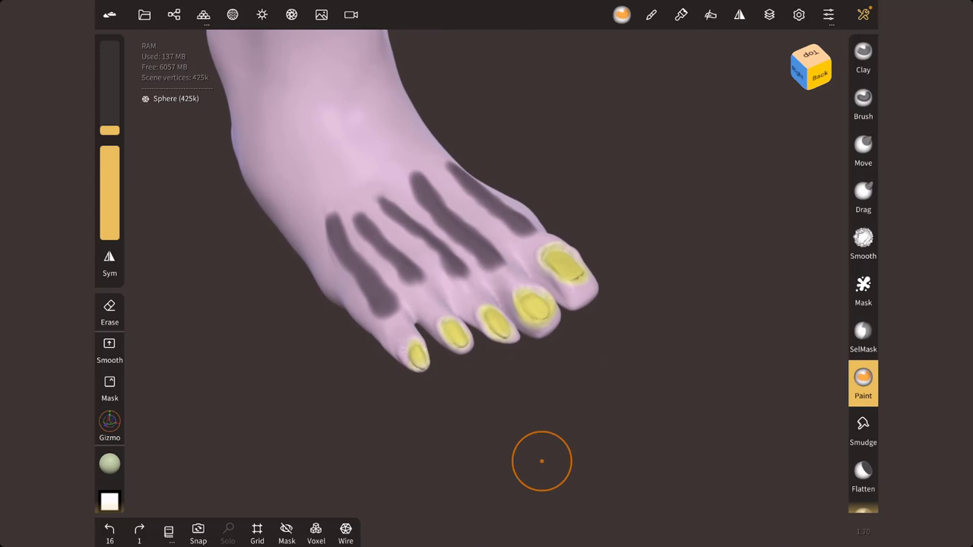
# - Use Force paint all to coat the entire foot green, ignoring the mask
pyautogui.click(110, 463)
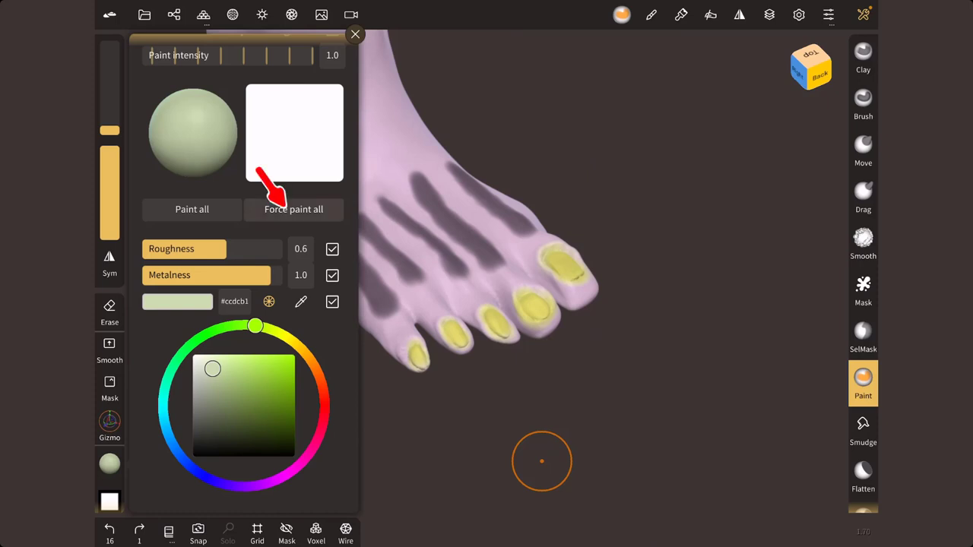
pyautogui.click(294, 209)
pyautogui.click(355, 34)
pyautogui.moveTo(606, 421)
pyautogui.mouseDown()
pyautogui.moveTo(676, 281)
pyautogui.moveTo(511, 460)
pyautogui.mouseUp()
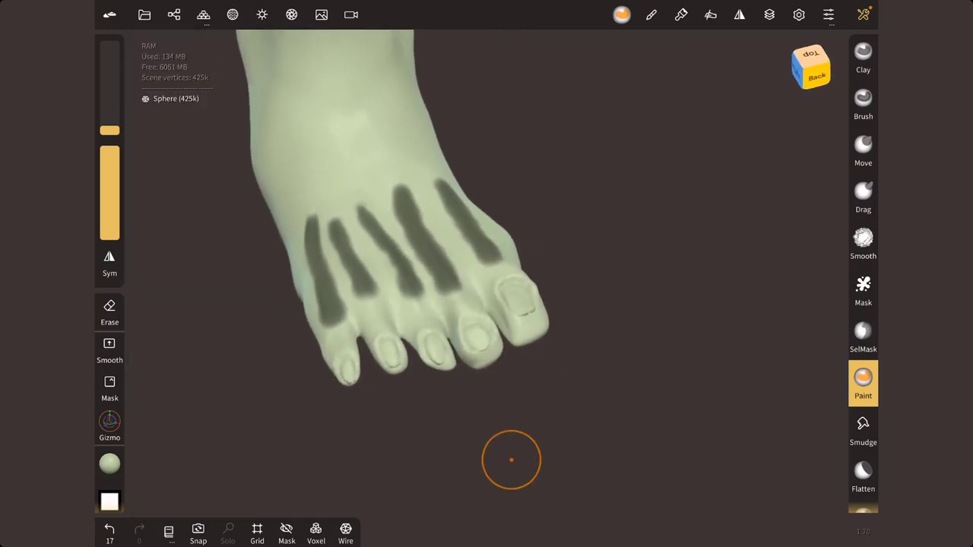
# - Clear the five mask stripes so the whole foot, toenails included, shows plain pale green
pyautogui.click(863, 289)
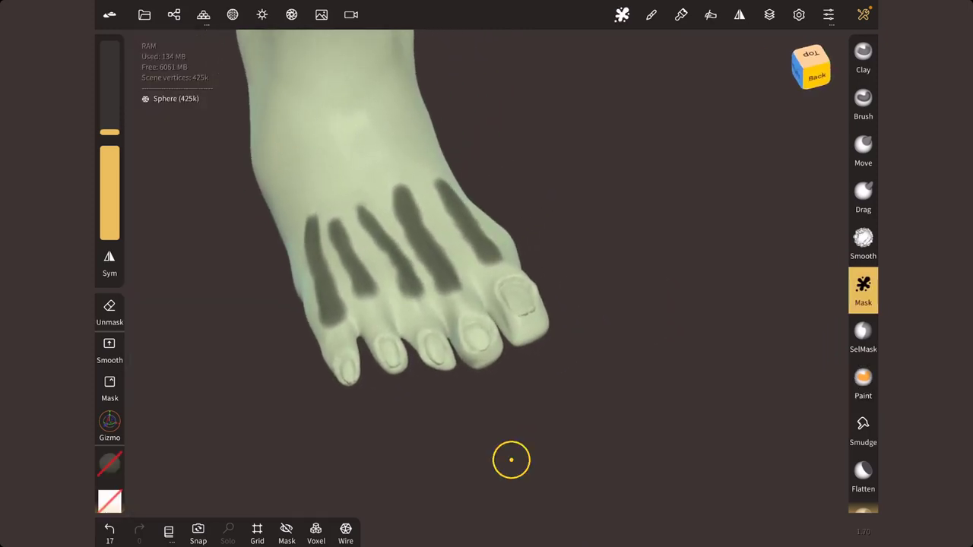
pyautogui.click(863, 289)
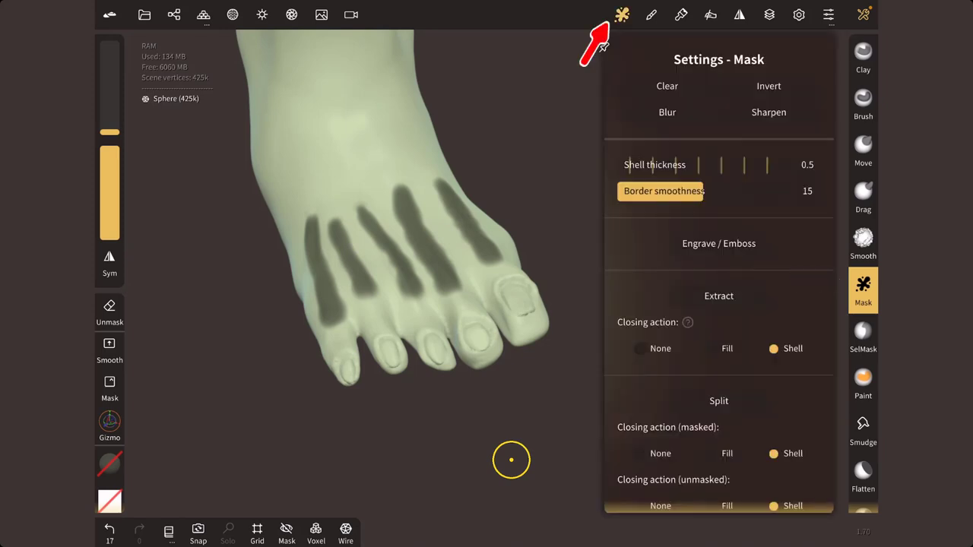
pyautogui.click(511, 460)
pyautogui.click(580, 333)
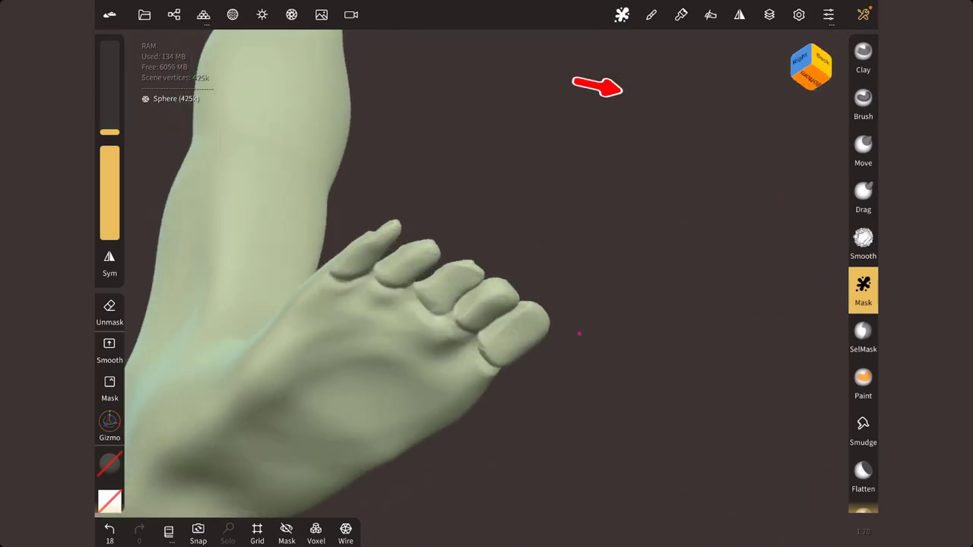
pyautogui.moveTo(580, 334)
pyautogui.mouseDown()
pyautogui.moveTo(403, 439)
pyautogui.moveTo(523, 324)
pyautogui.mouseUp()
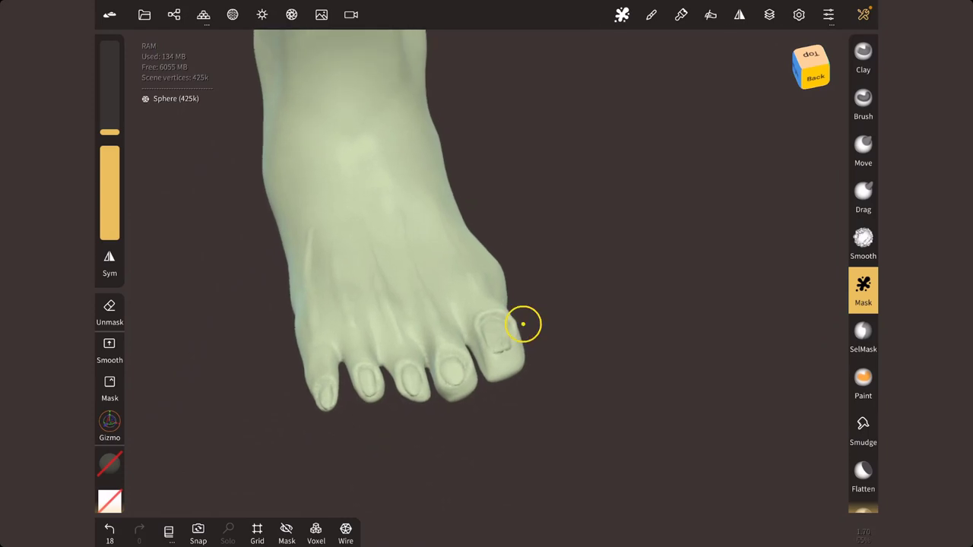
pyautogui.click(110, 464)
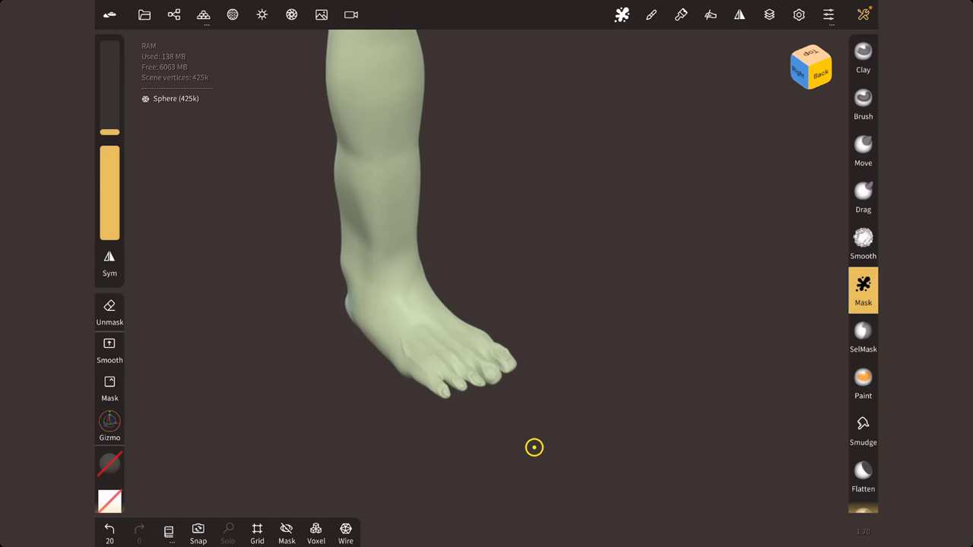
pyautogui.click(863, 384)
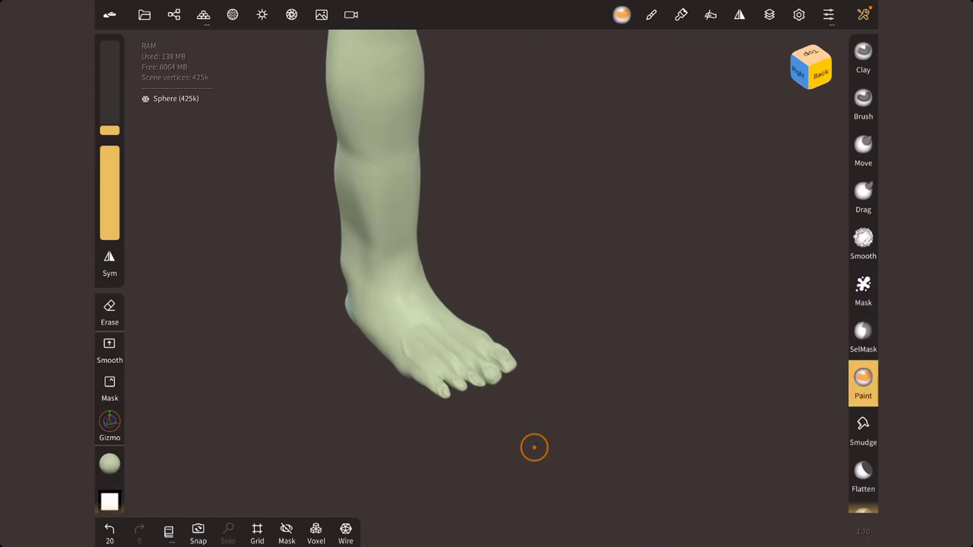
pyautogui.click(622, 14)
pyautogui.click(652, 15)
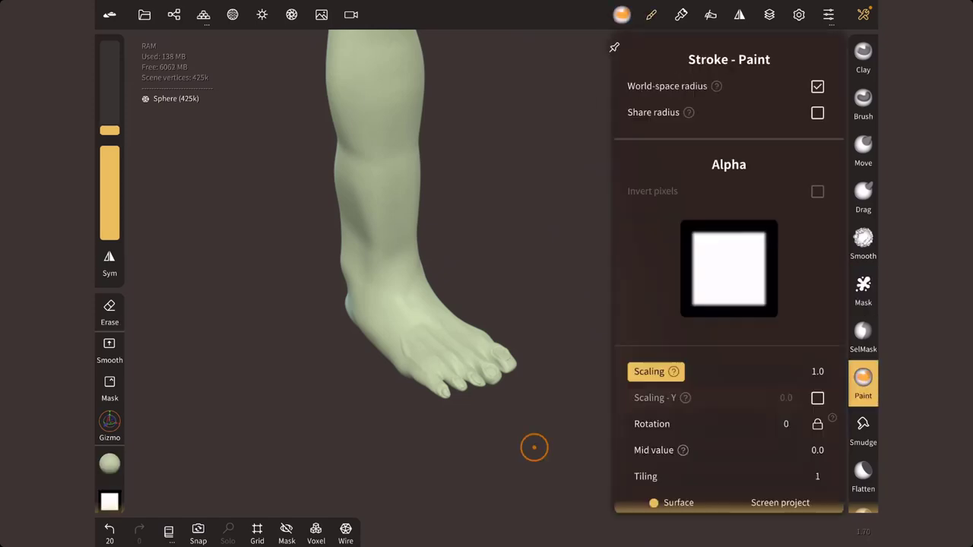
pyautogui.click(682, 14)
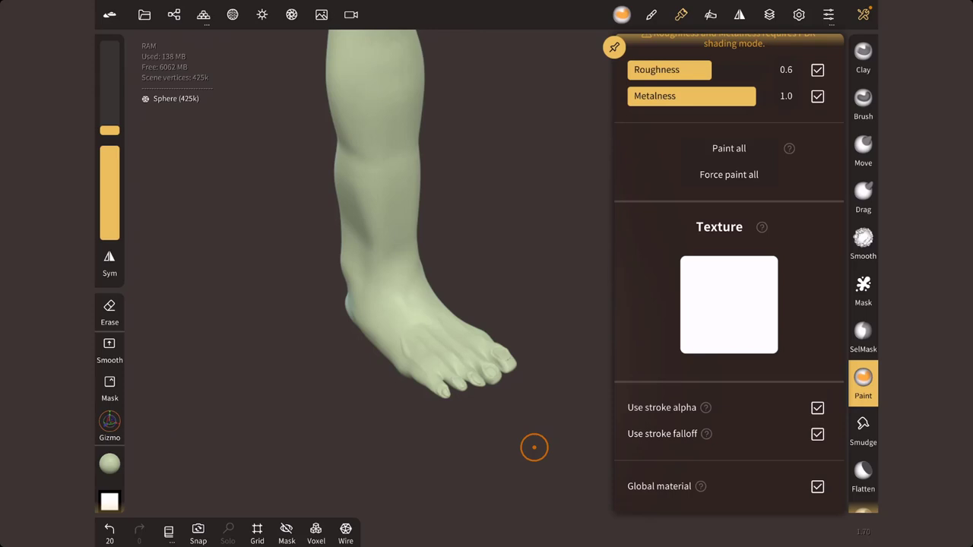
pyautogui.click(651, 14)
pyautogui.click(681, 14)
pyautogui.click(622, 14)
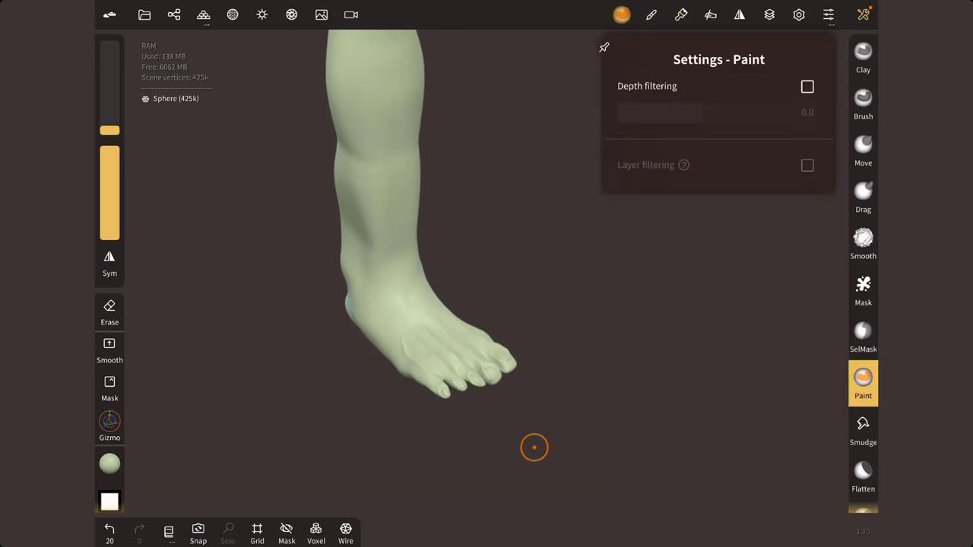
pyautogui.click(600, 257)
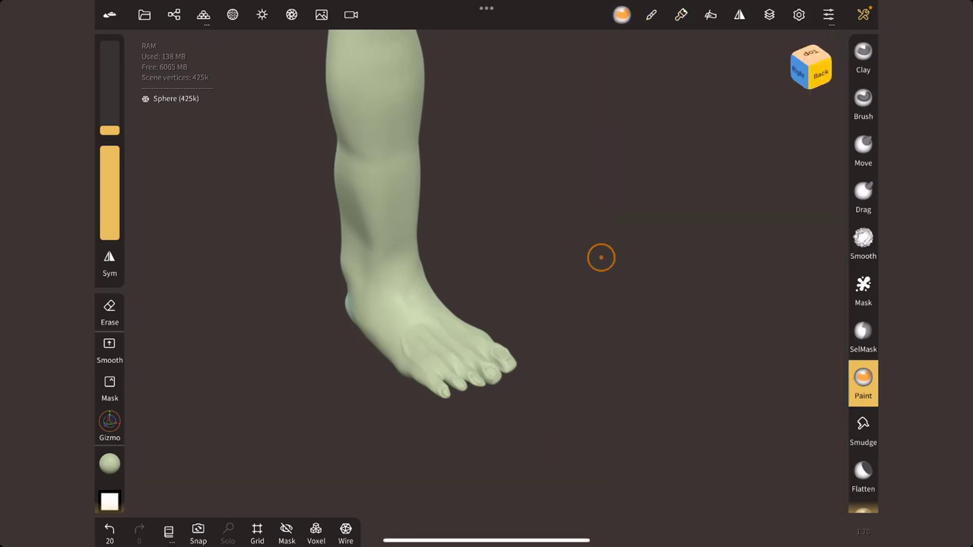